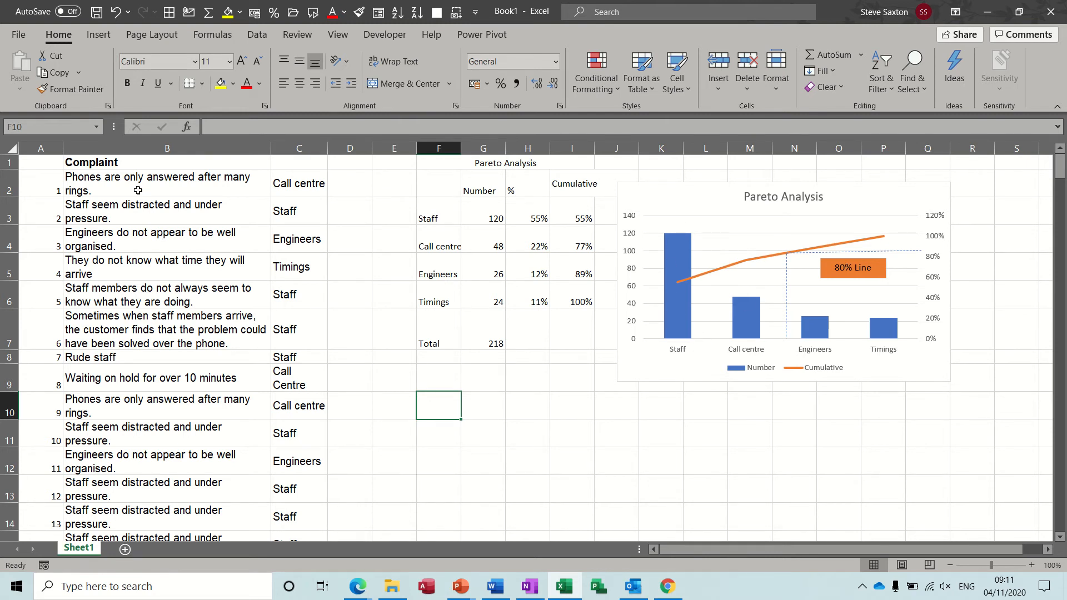
Read through the complaint descriptions in column B, from row 2 down to row 13.
click(155, 182)
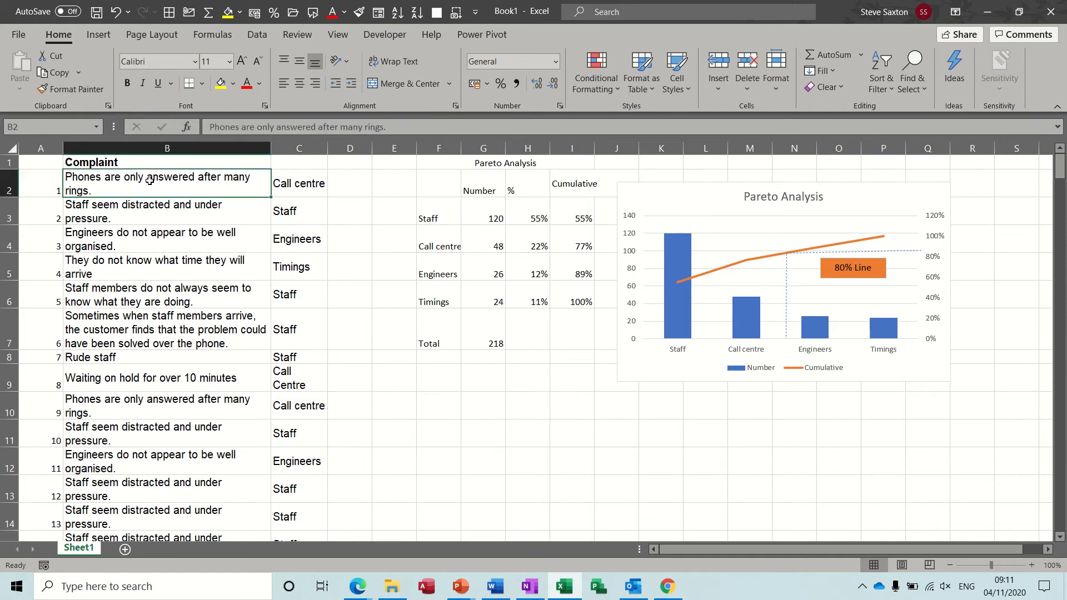
click(123, 162)
click(132, 203)
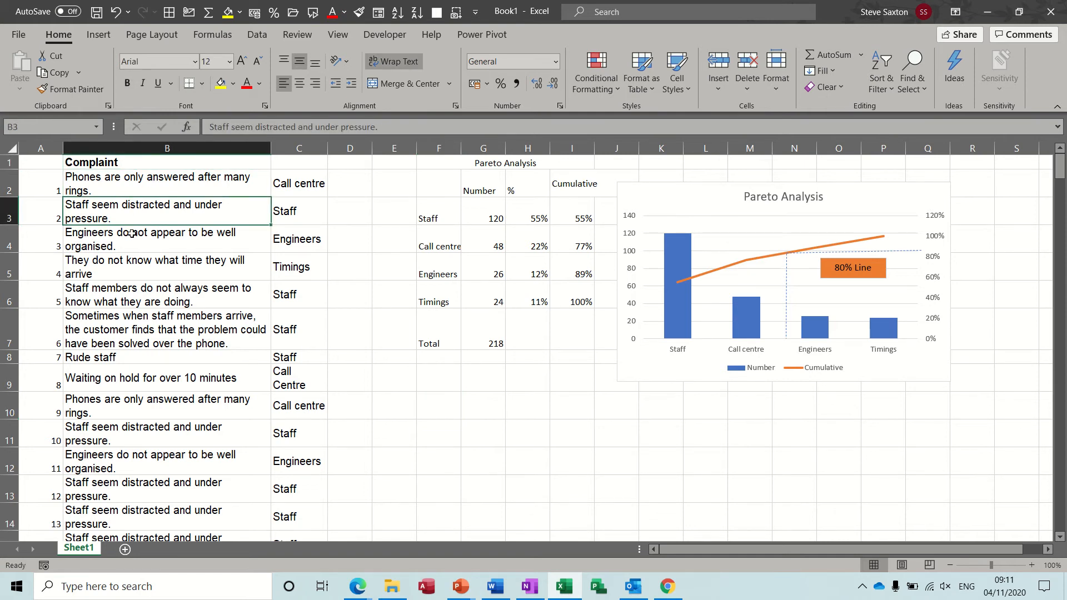
click(131, 239)
click(130, 286)
click(133, 321)
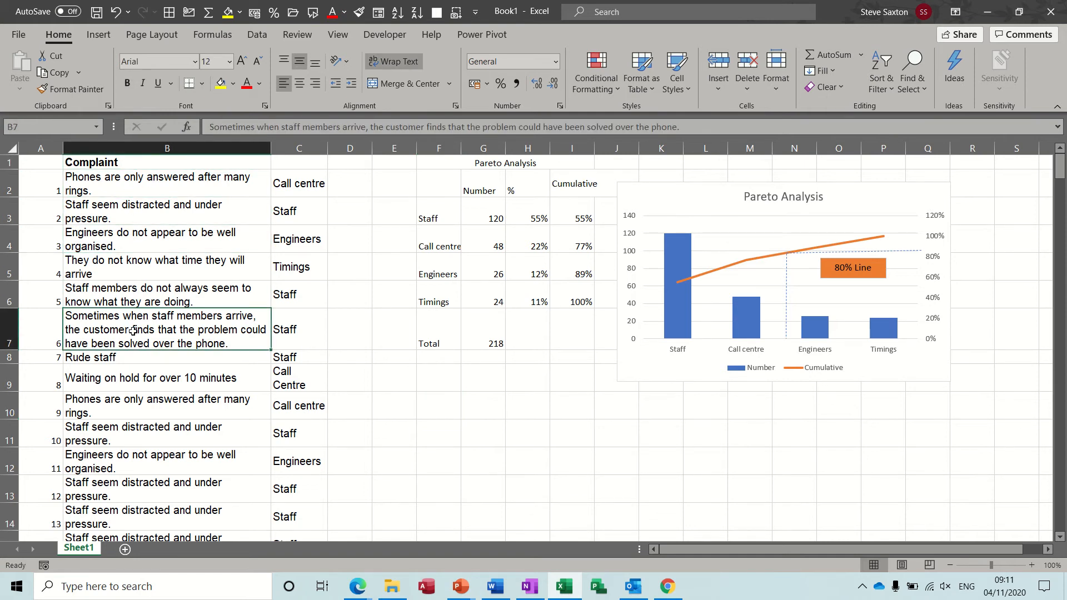
click(132, 361)
click(130, 394)
click(130, 432)
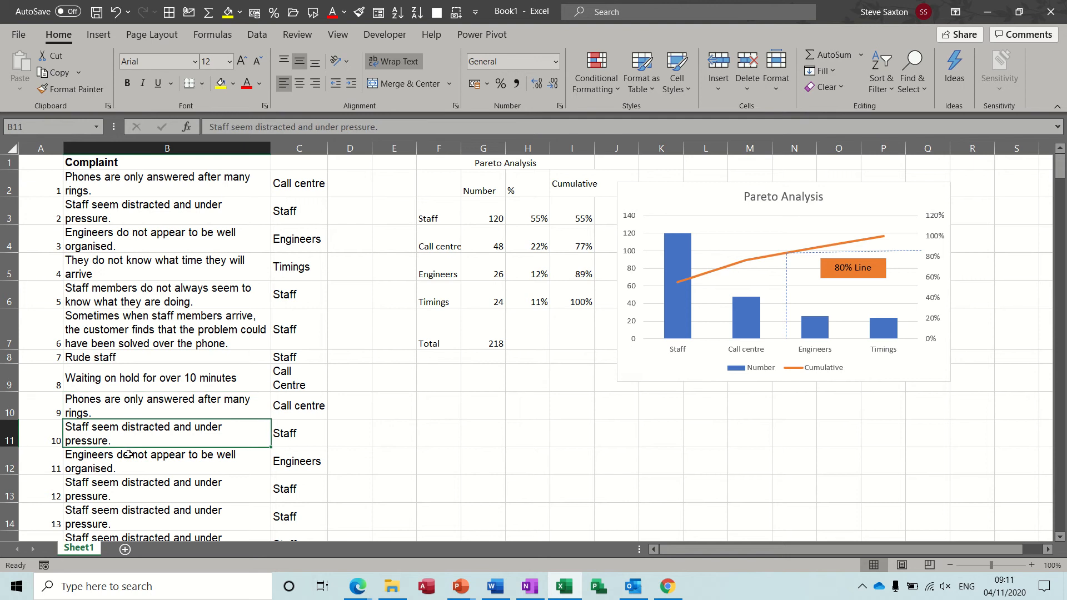
click(129, 459)
click(128, 484)
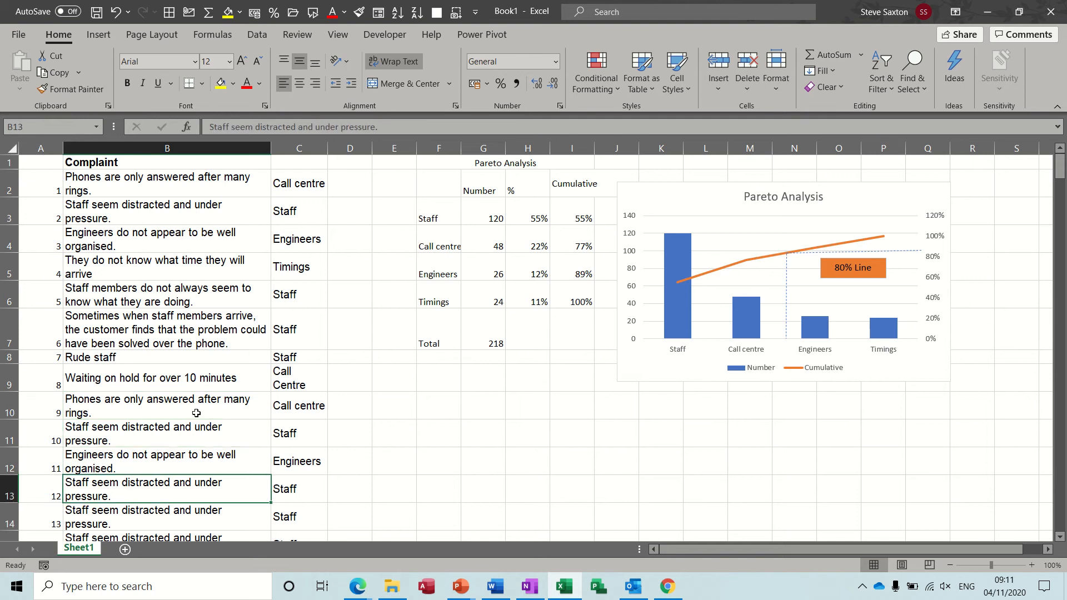
Examine the category assigned to each of the first four complaints in column C.
click(317, 184)
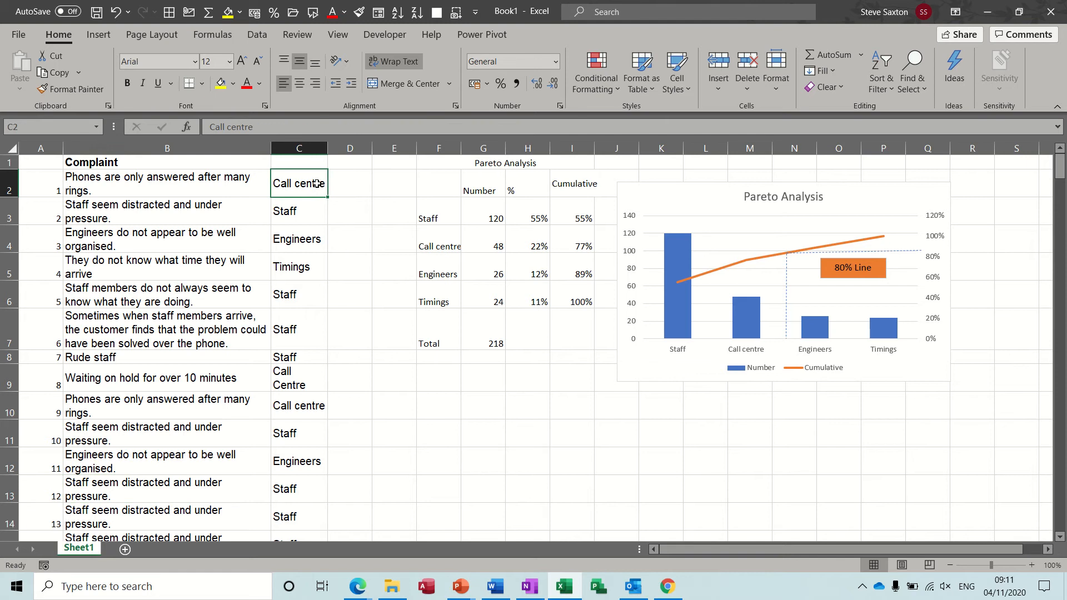
click(311, 217)
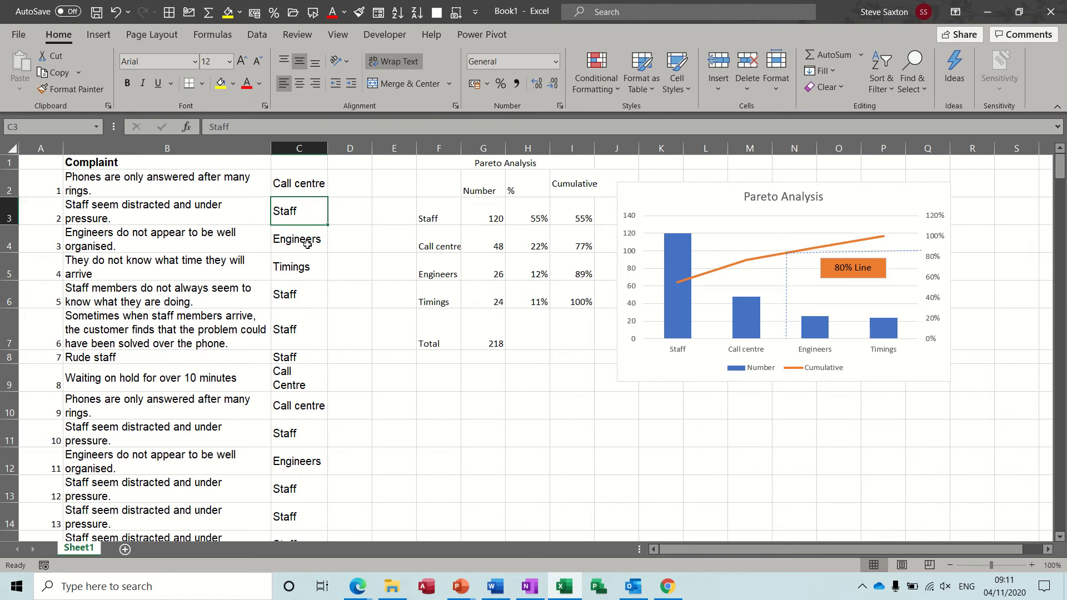
click(307, 244)
click(305, 268)
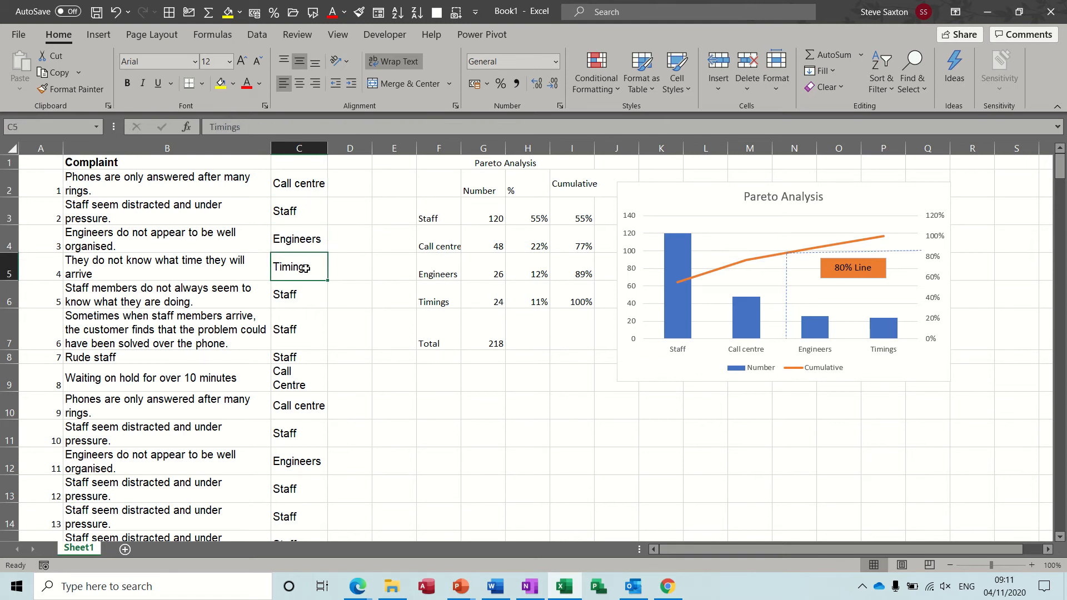
drag(315, 185, 300, 270)
Inspect the Pareto table's category labels and the formulas in its Number, % and Cumulative columns.
click(425, 216)
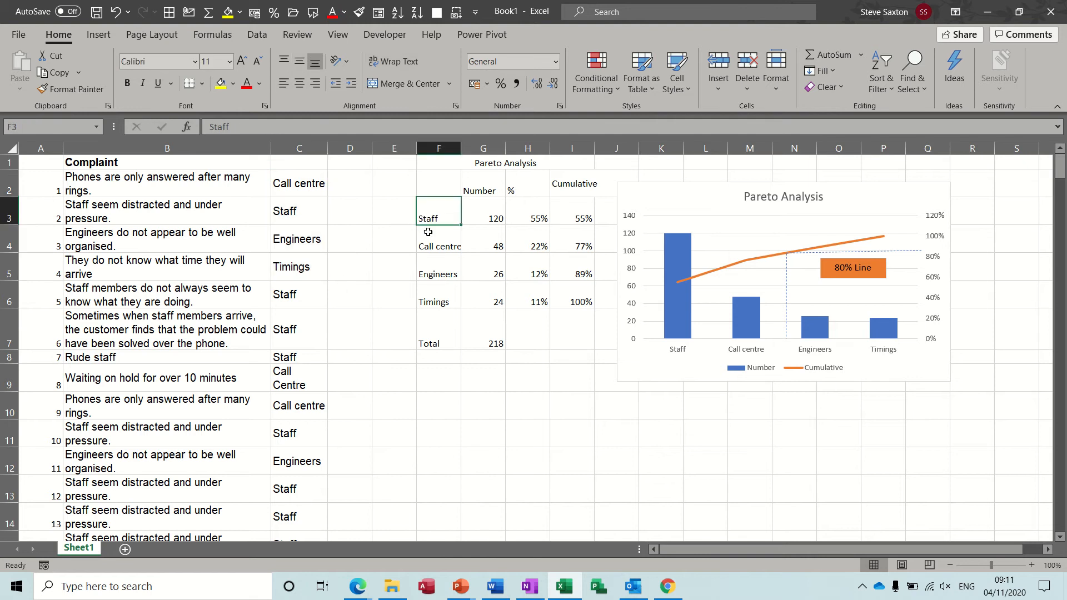
click(433, 247)
click(436, 286)
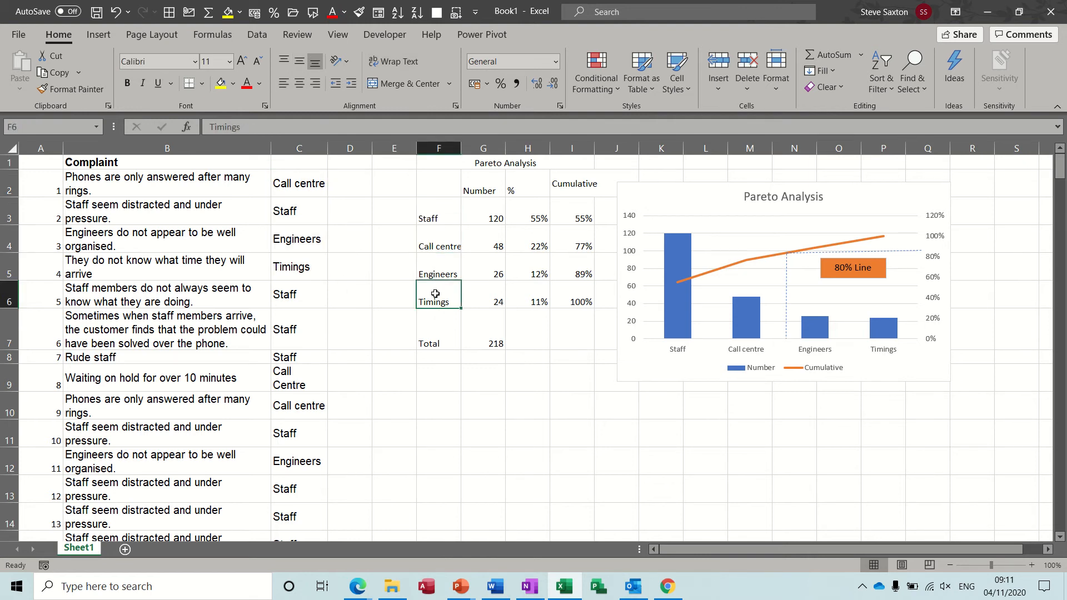
click(483, 216)
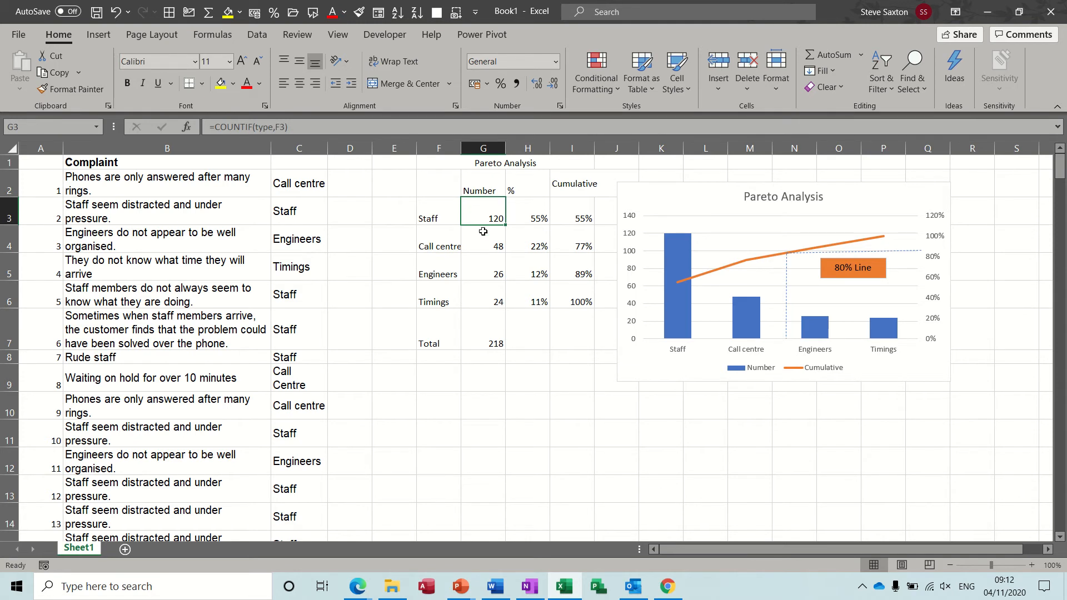
click(484, 236)
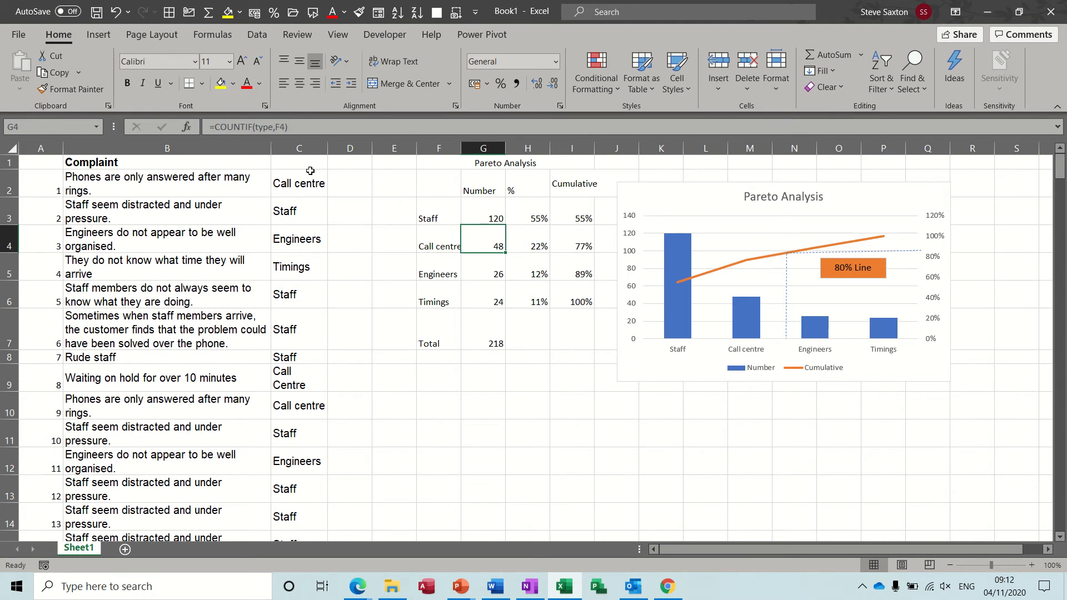
click(484, 268)
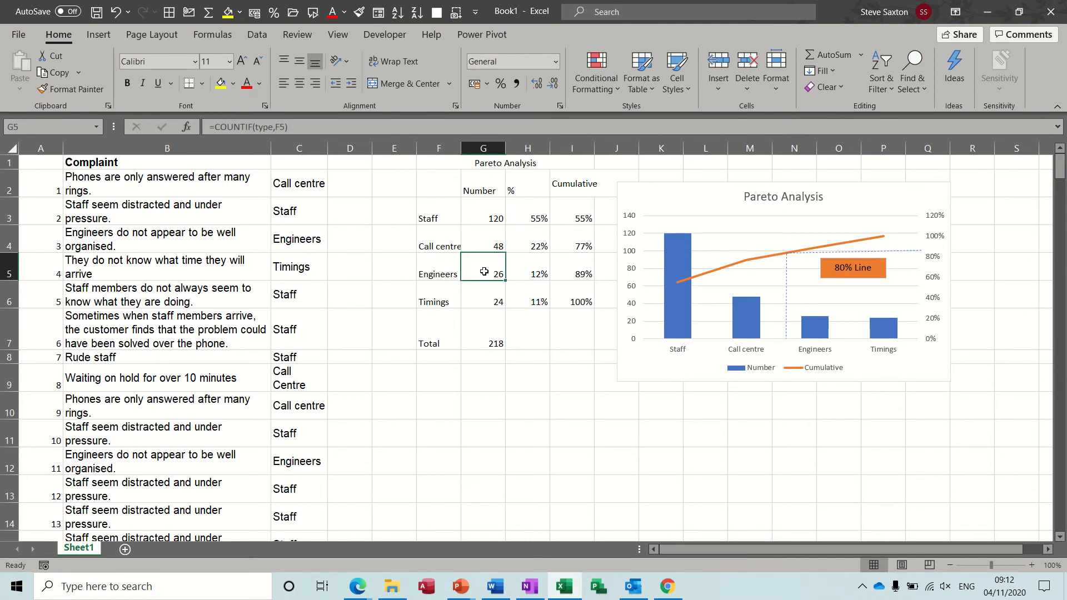
click(531, 218)
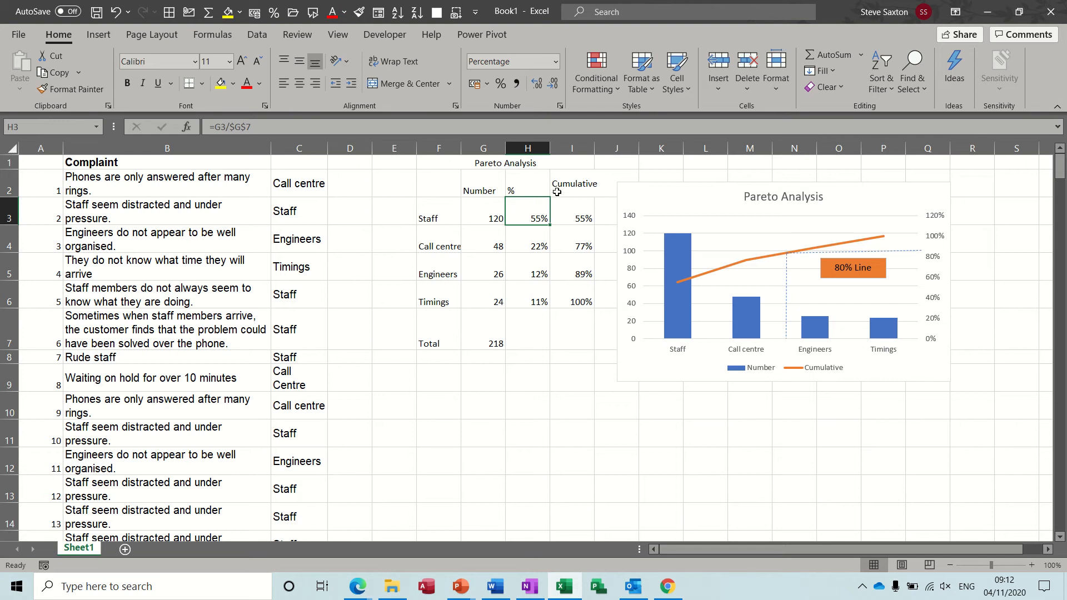
click(580, 217)
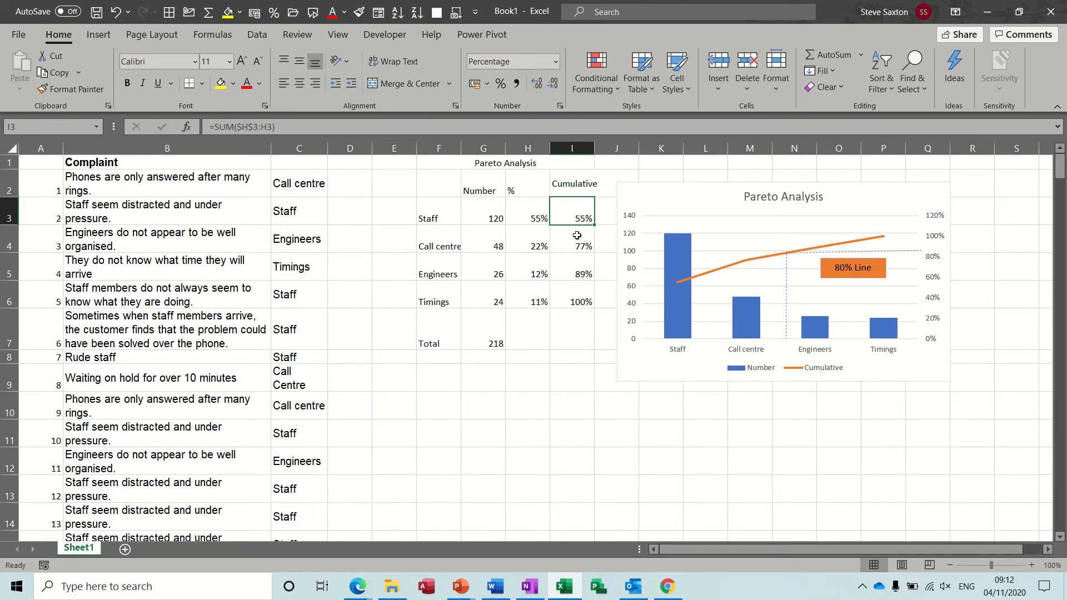
click(579, 243)
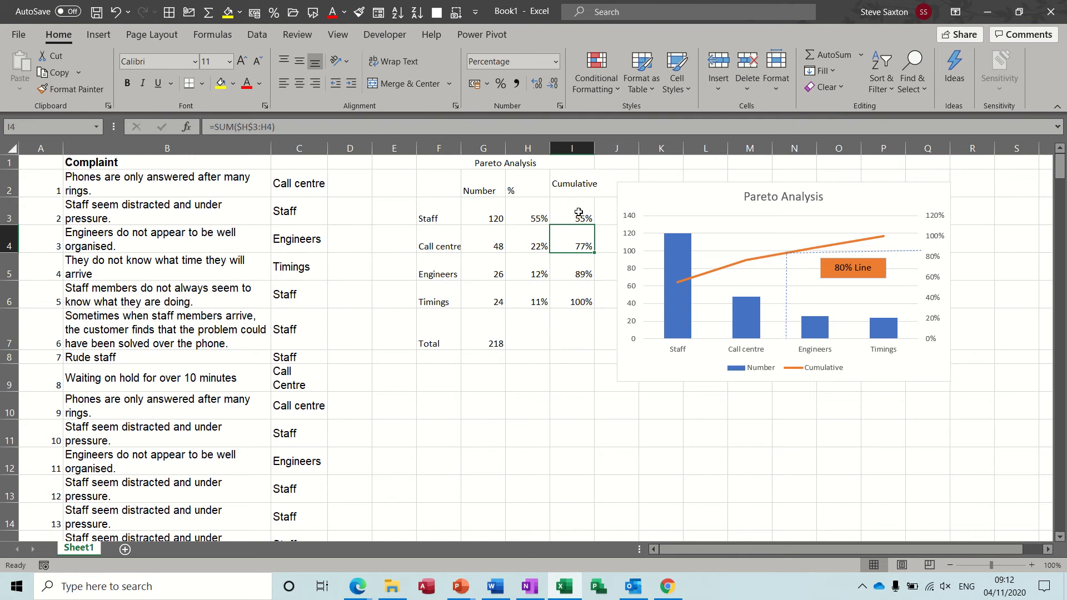
click(576, 275)
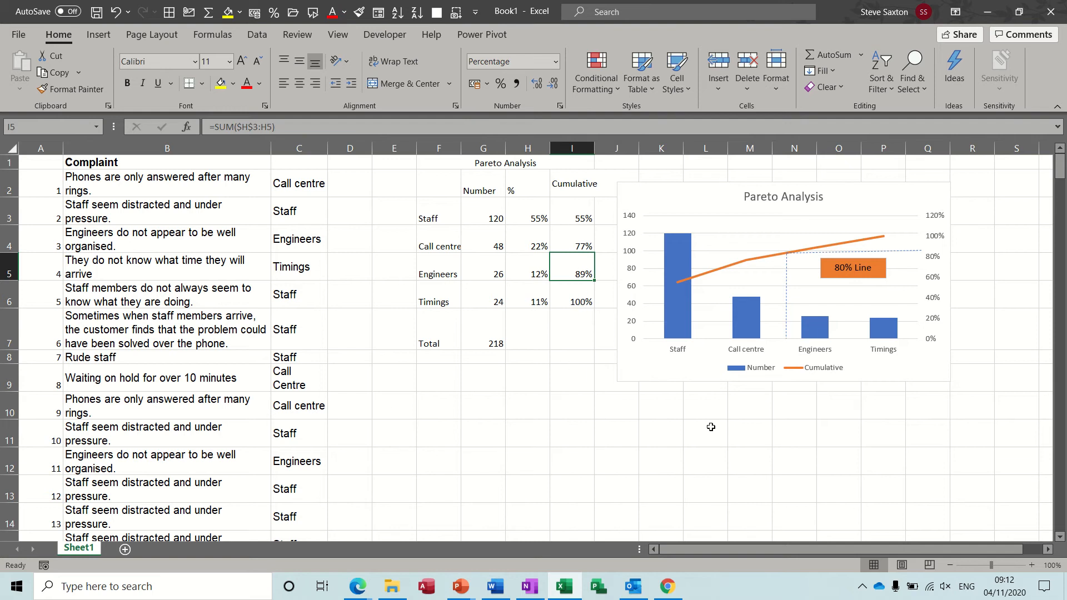
Delete the Pareto chart along with its two dashed lines and the 80% Line text box.
click(656, 378)
key(Delete)
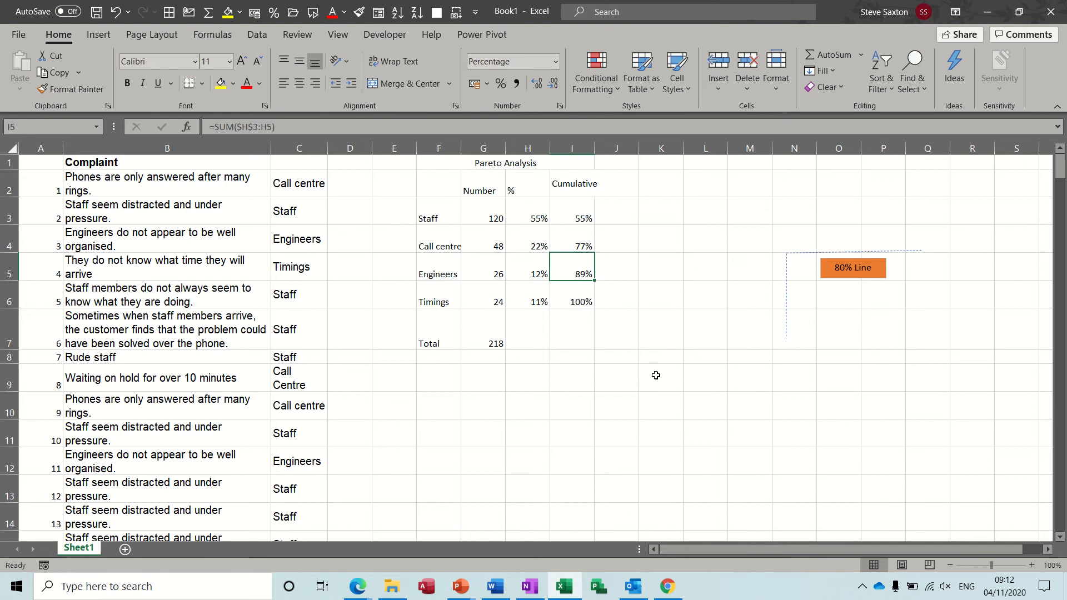
click(808, 251)
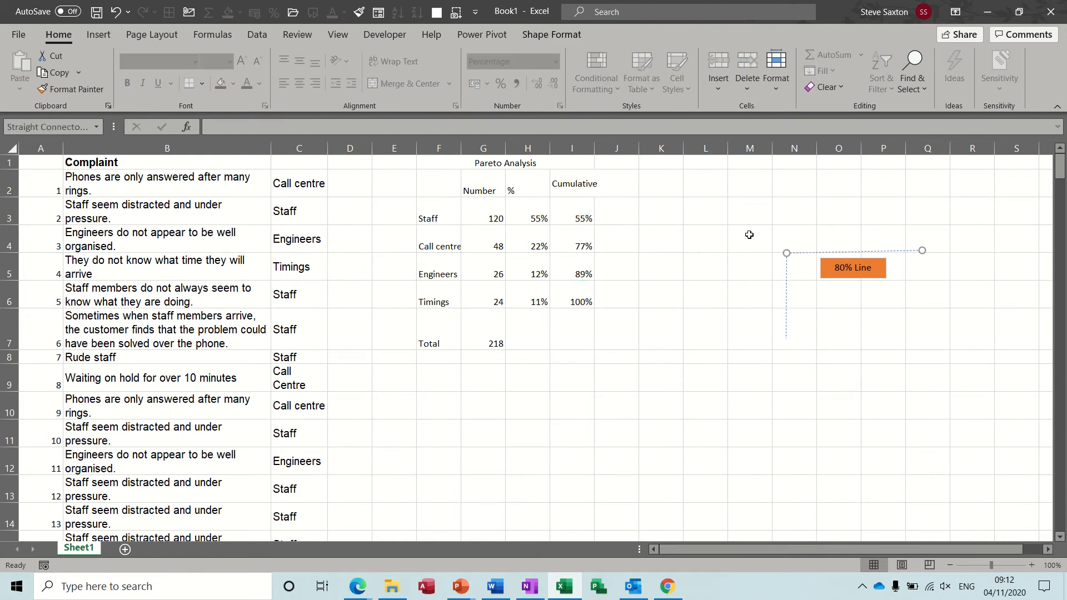
key(Escape)
click(786, 272)
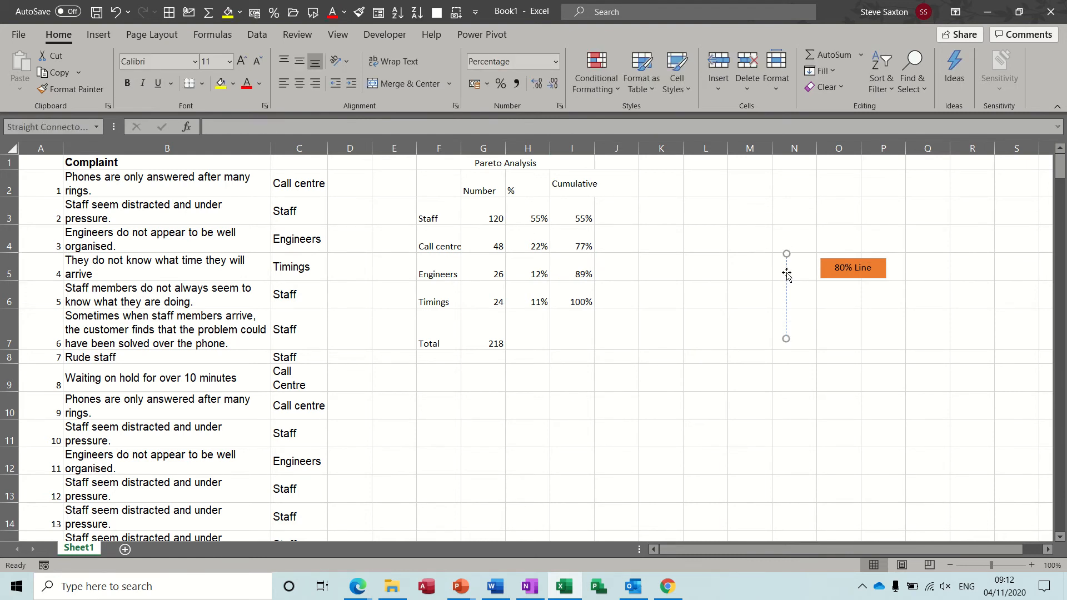
key(Delete)
click(836, 277)
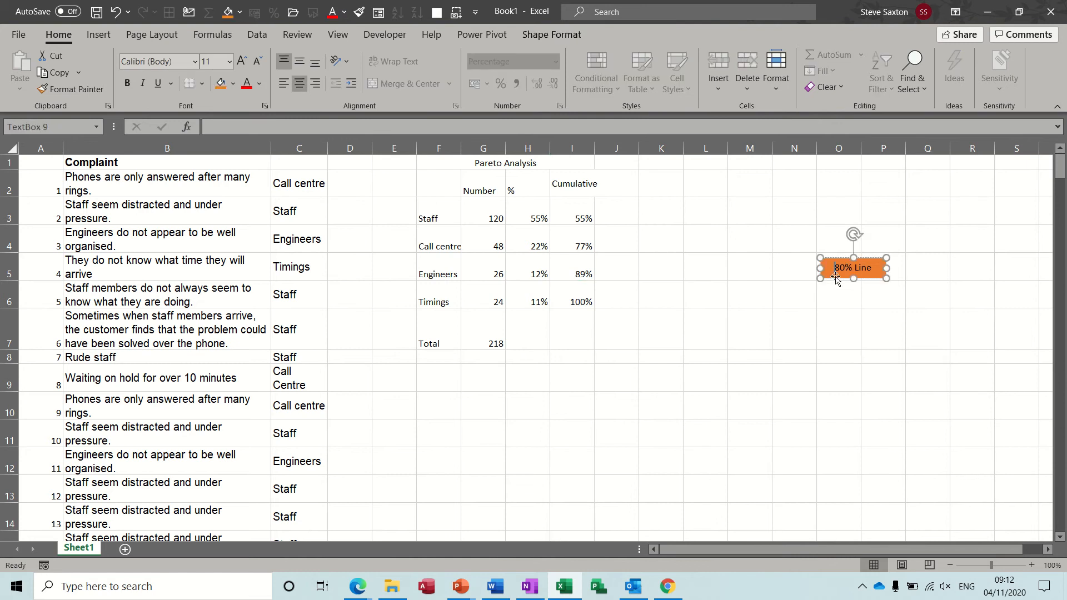
key(Delete)
click(834, 280)
key(Delete)
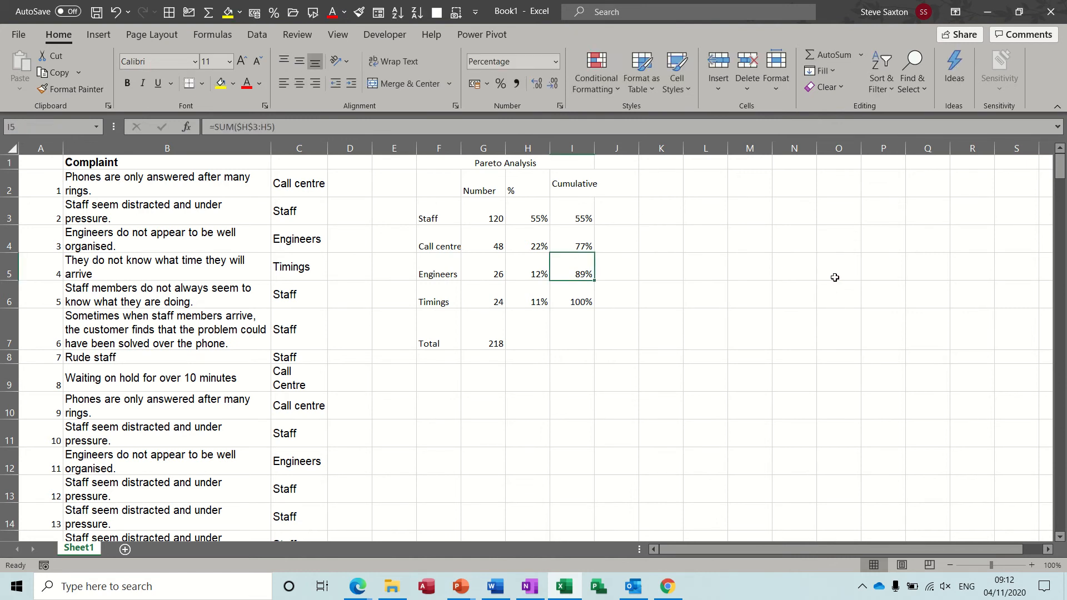
Clear the Pareto table's contents in F2:I7, keeping the Pareto Analysis title above it.
click(444, 162)
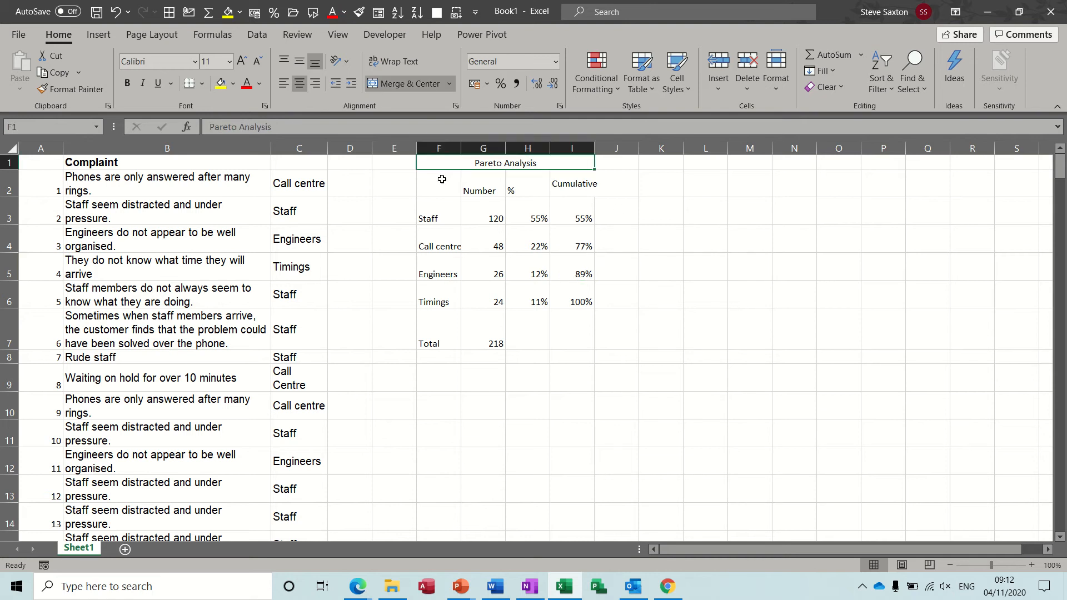
drag(443, 176, 583, 323)
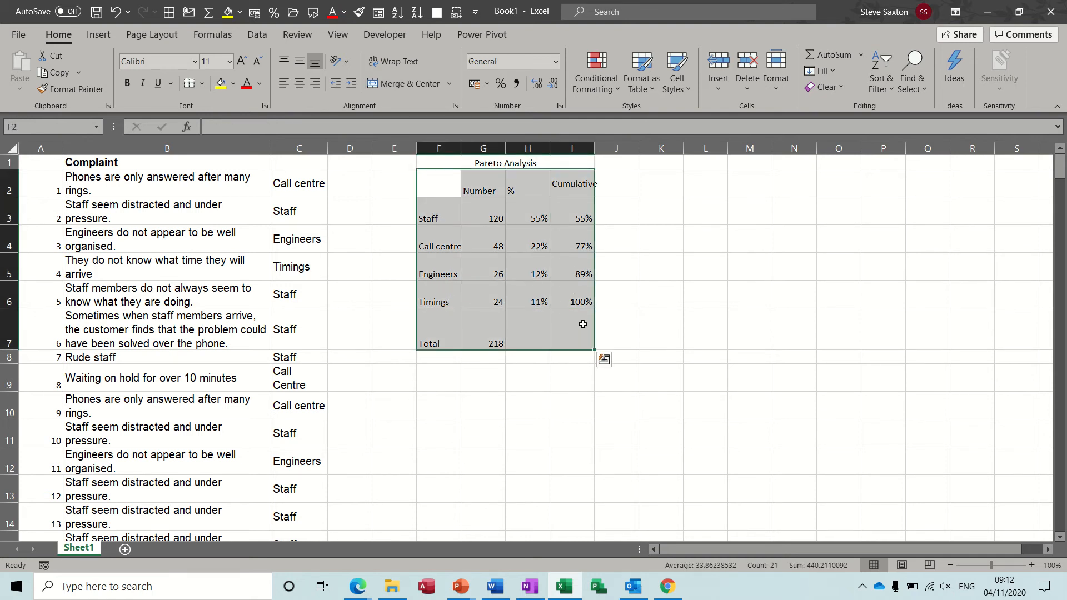
key(Delete)
click(384, 278)
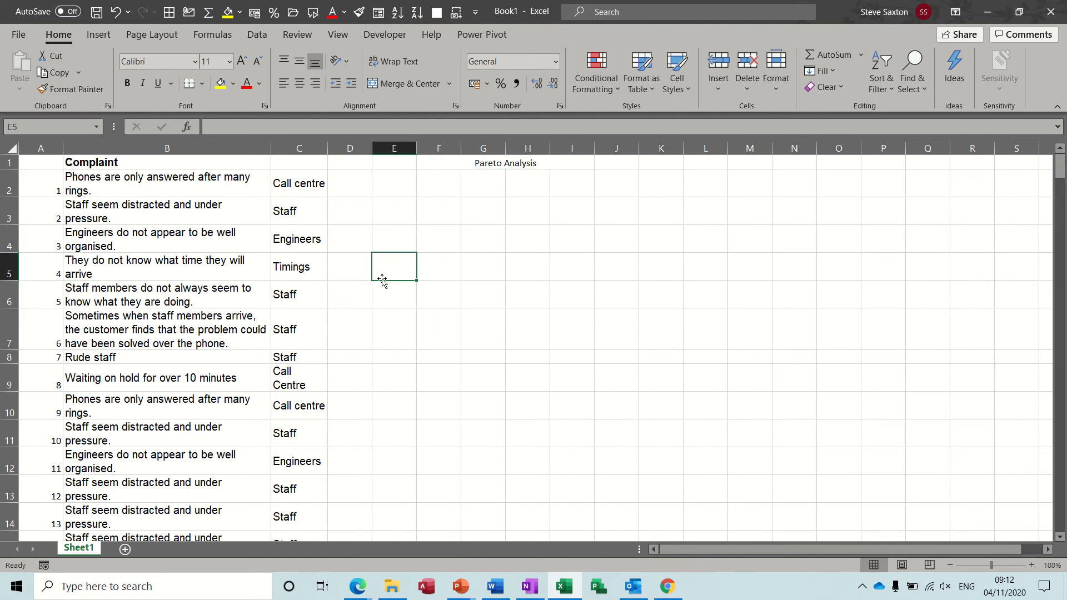
Review how the complaints are categorised and check the range name assigned to the whole of column C.
click(165, 202)
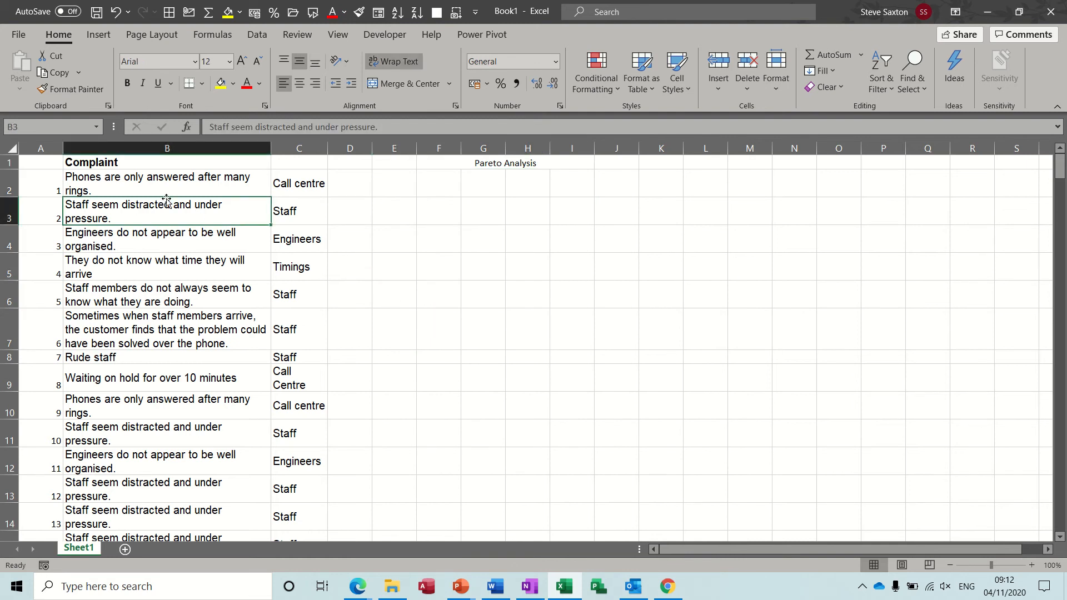
click(307, 190)
click(304, 212)
click(305, 236)
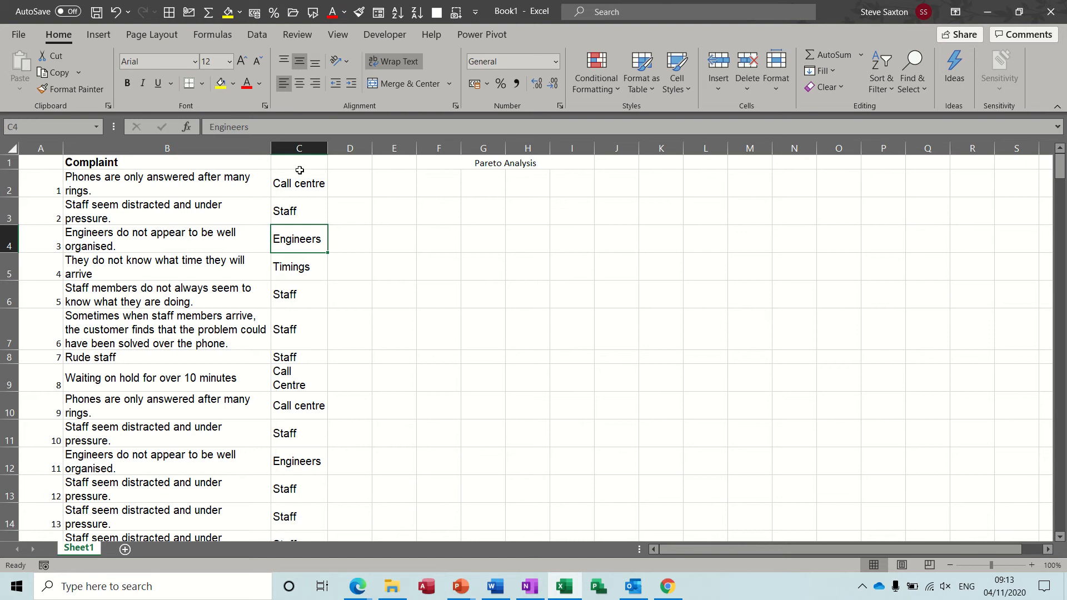
click(298, 149)
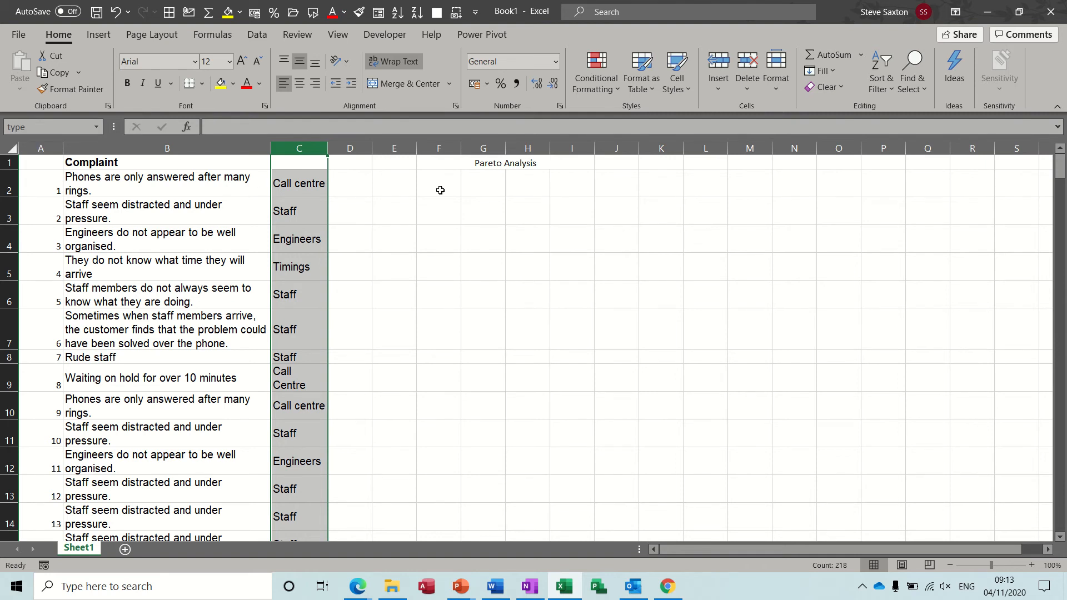
click(439, 210)
Copy the categories Call centre, Staff, Engineers and Timings from C2:C5 into F3:F6.
click(306, 182)
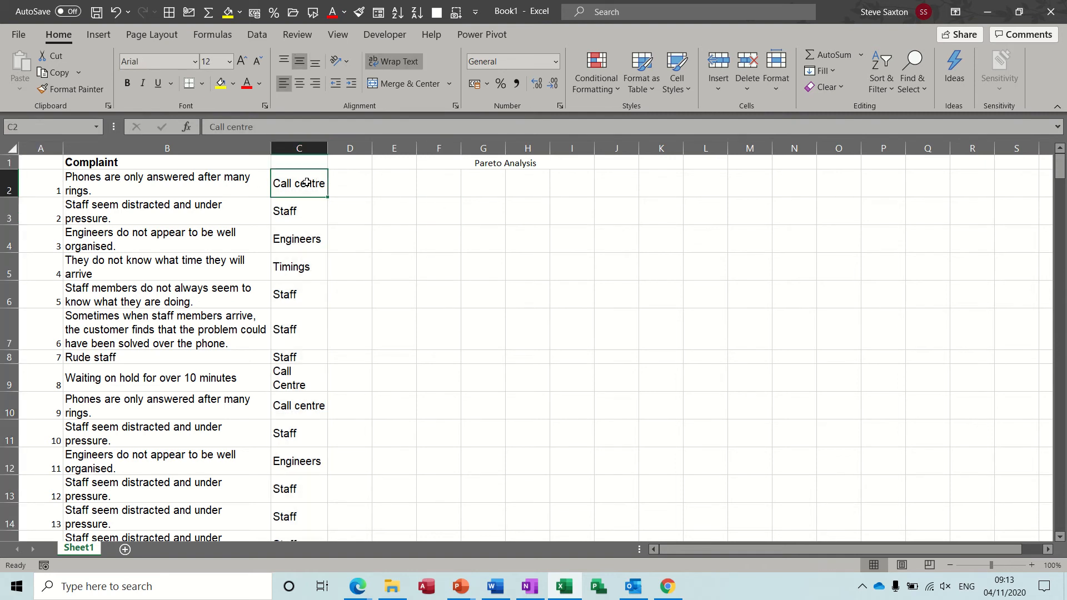
drag(310, 197, 452, 205)
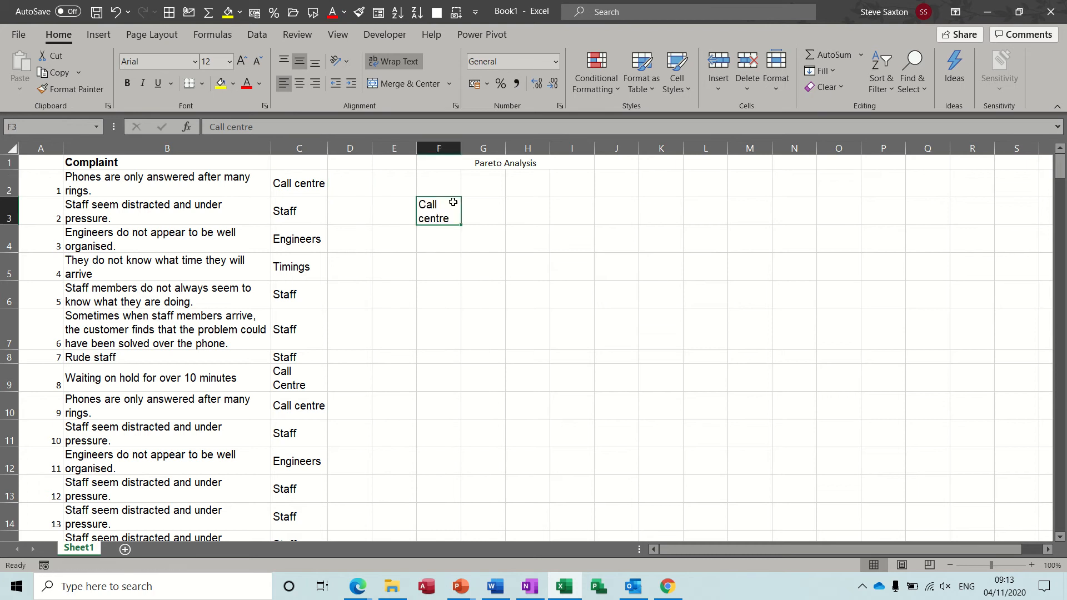
click(303, 214)
drag(306, 223, 424, 245)
click(305, 247)
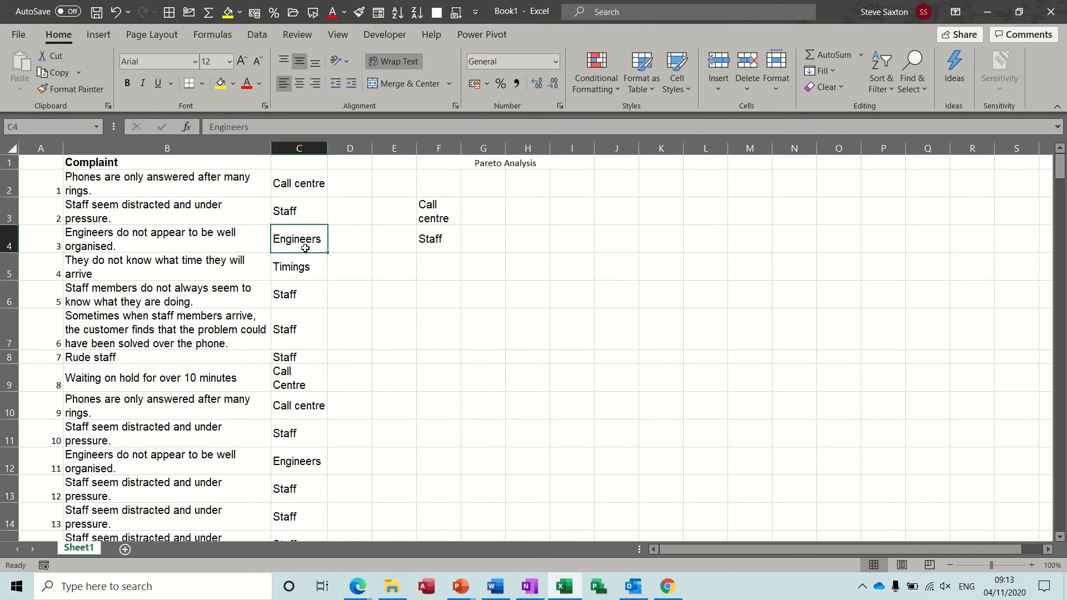
drag(307, 252, 444, 269)
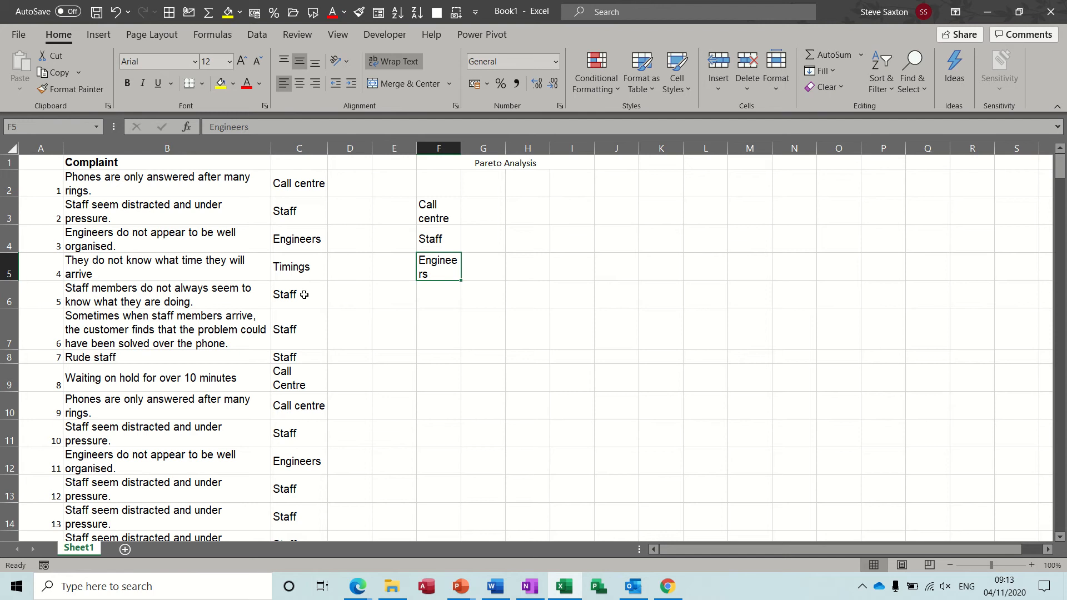
click(301, 268)
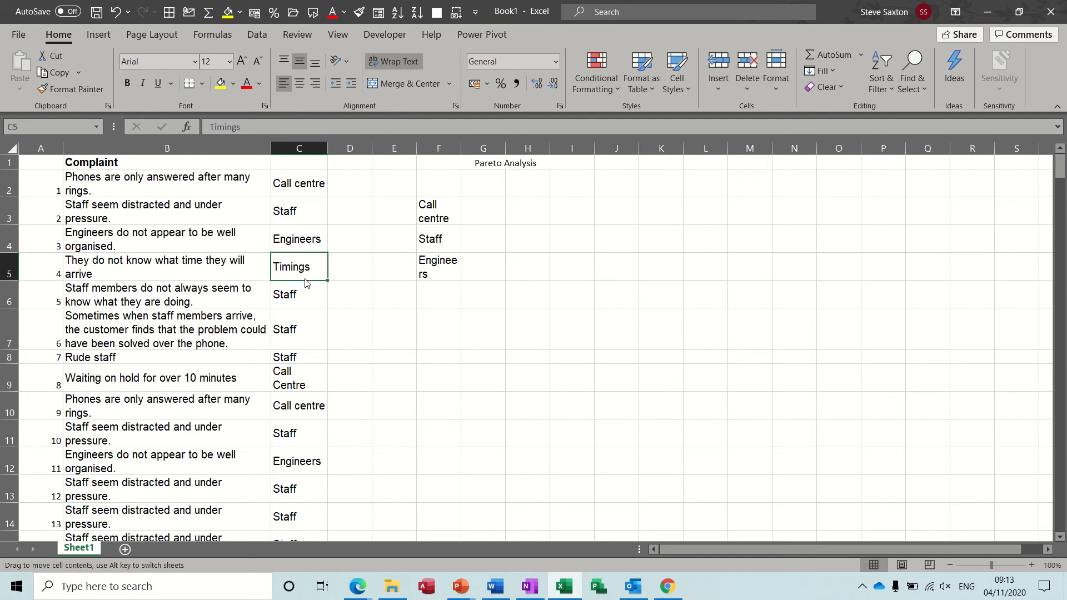
drag(305, 283, 429, 293)
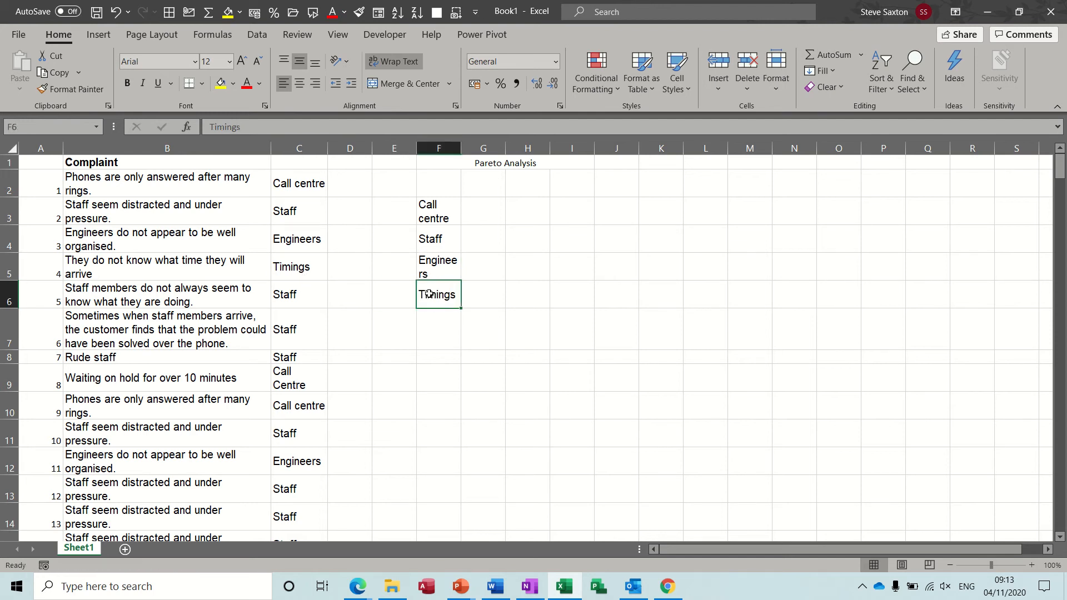
Count each category's complaints with =COUNTIF(type,F3) in G3, and fill the formula down to G6.
click(480, 185)
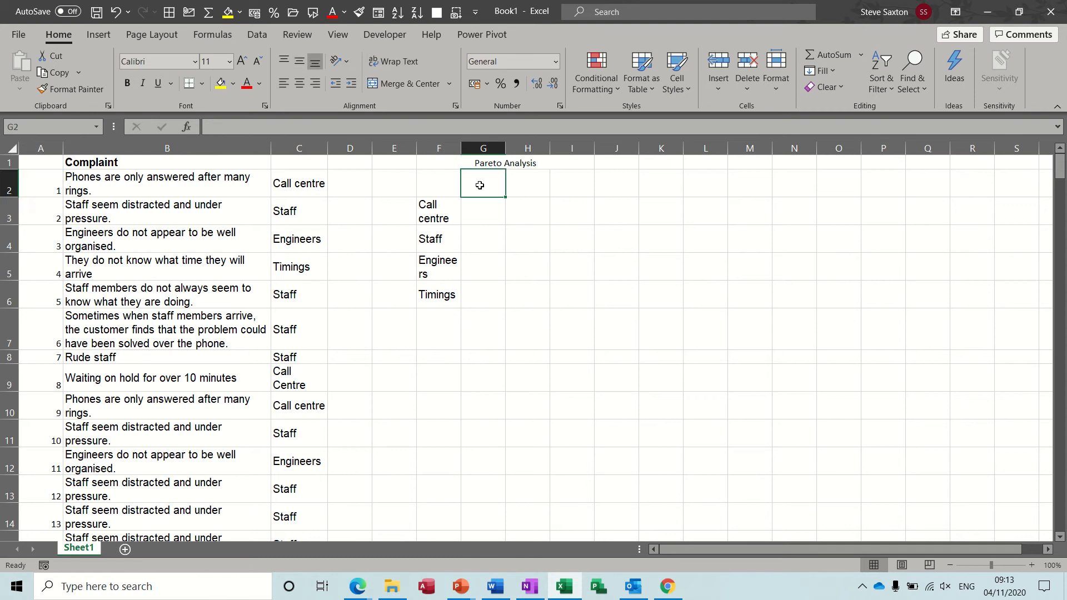
click(484, 214)
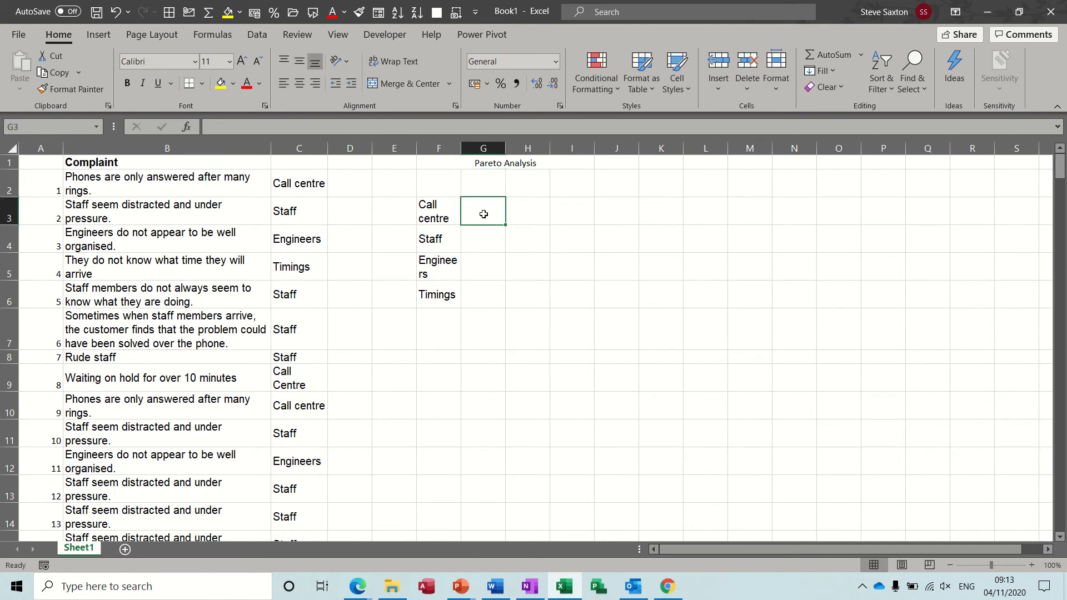
text(=co)
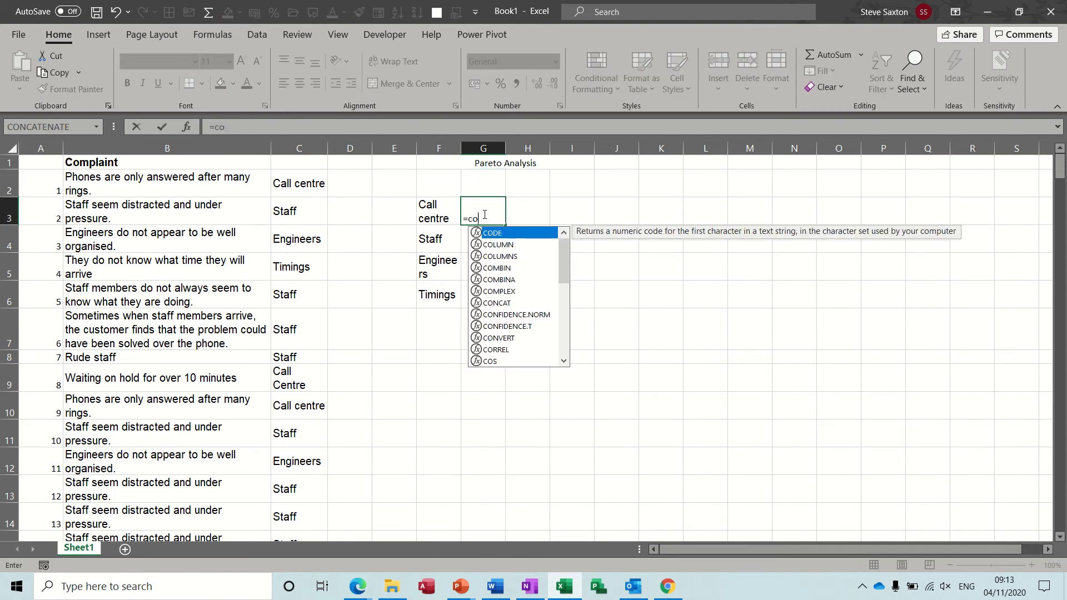
text(untif)
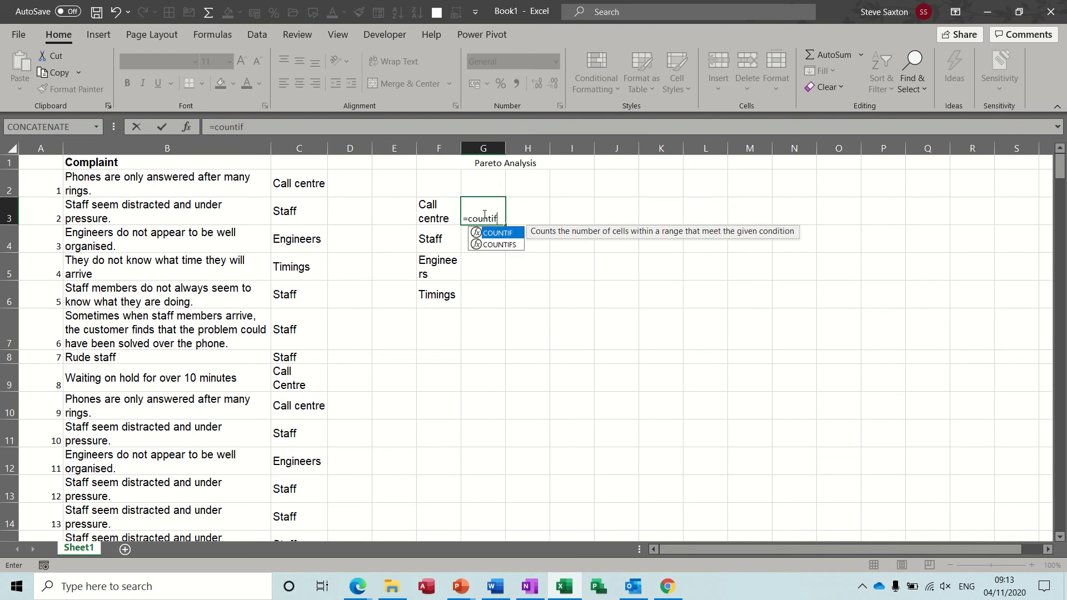
text(()
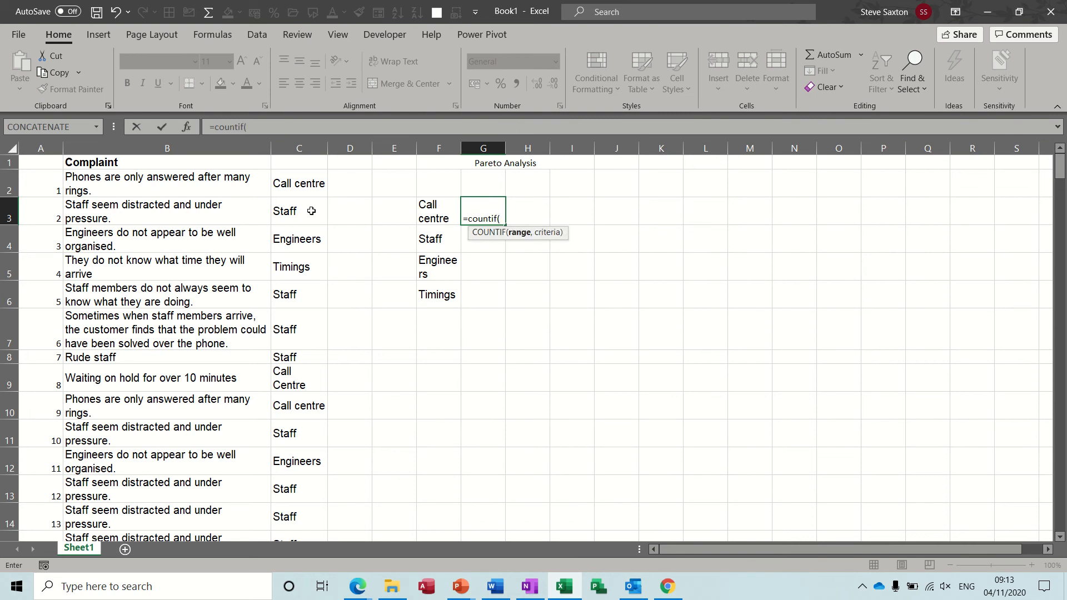
text(typ)
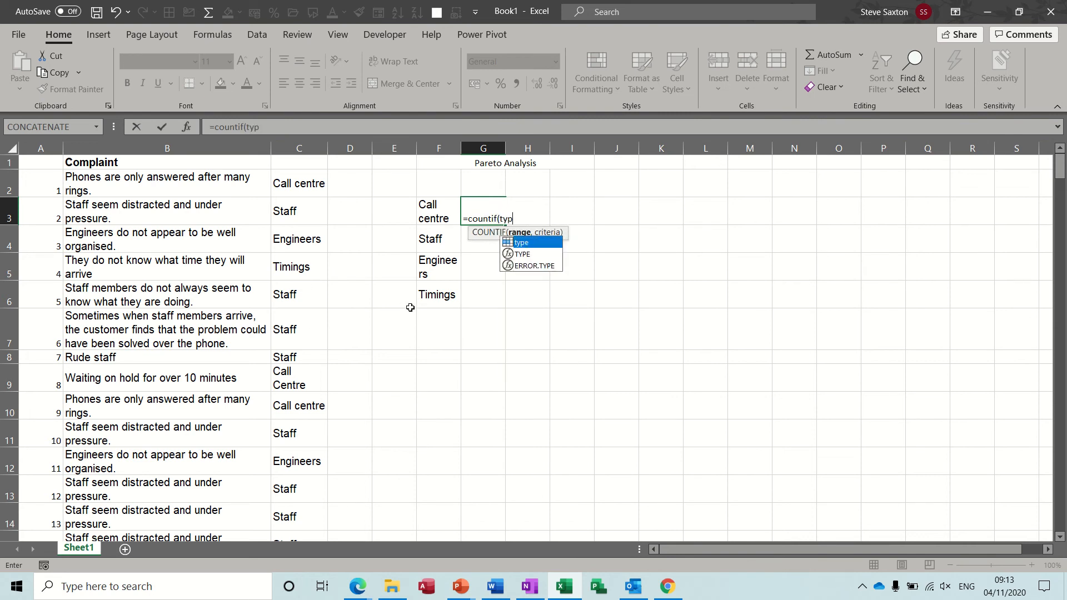
text(e,)
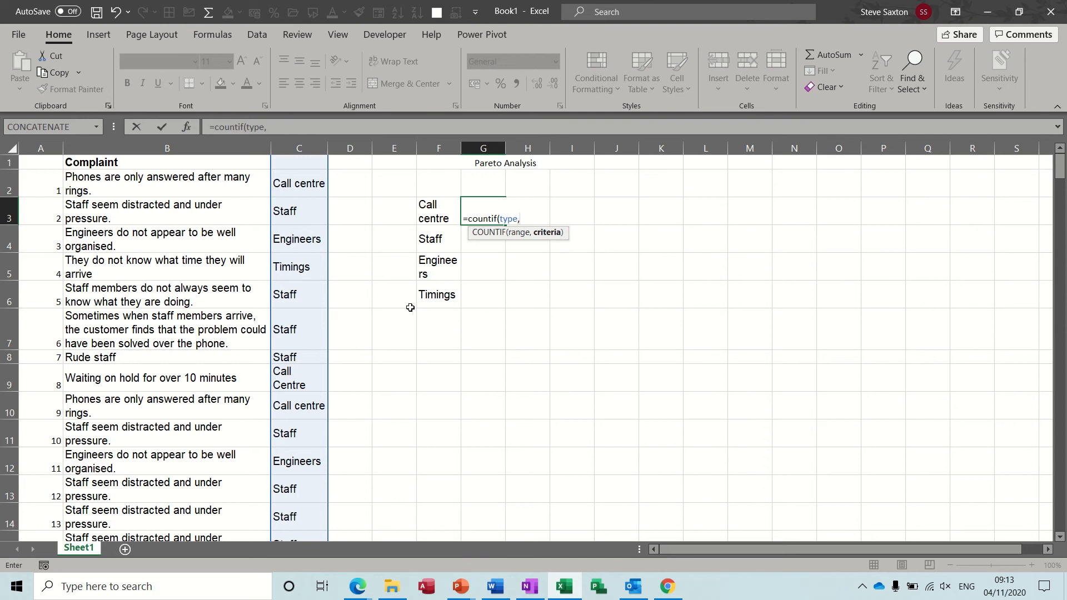
click(437, 218)
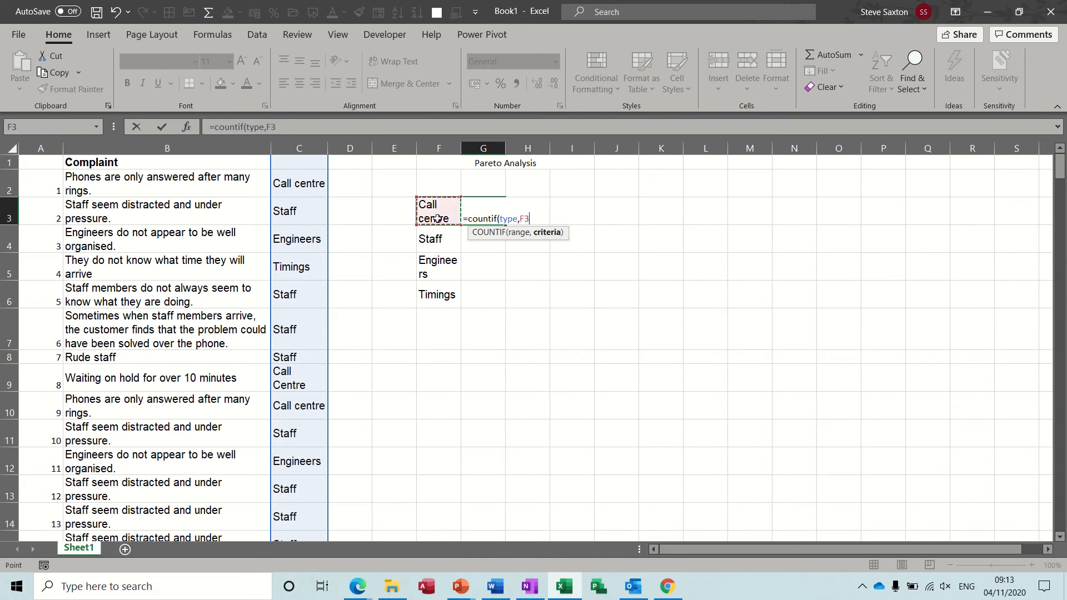
text())
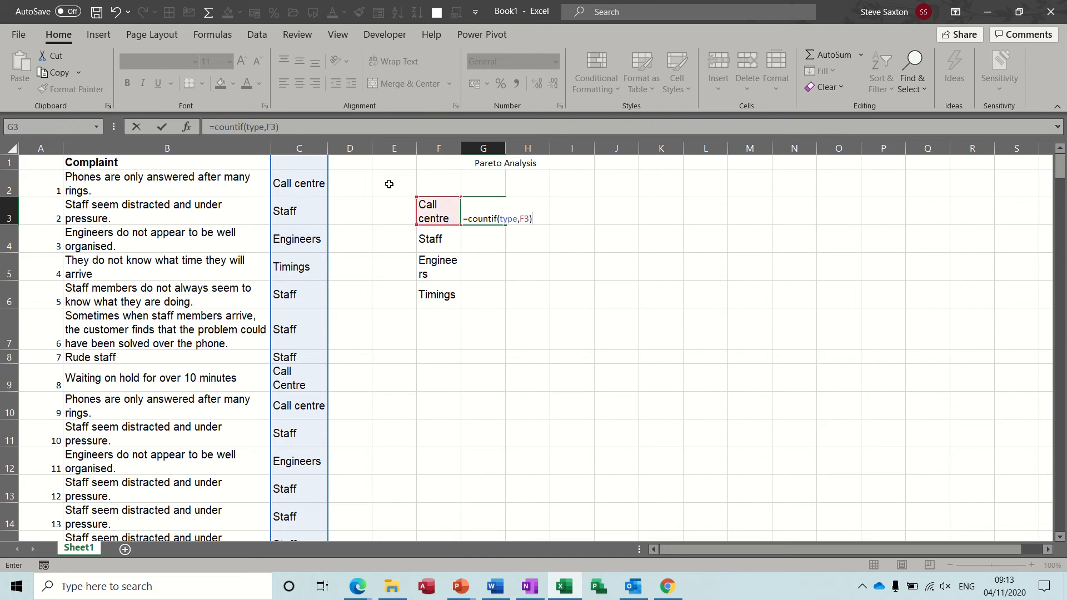
click(161, 127)
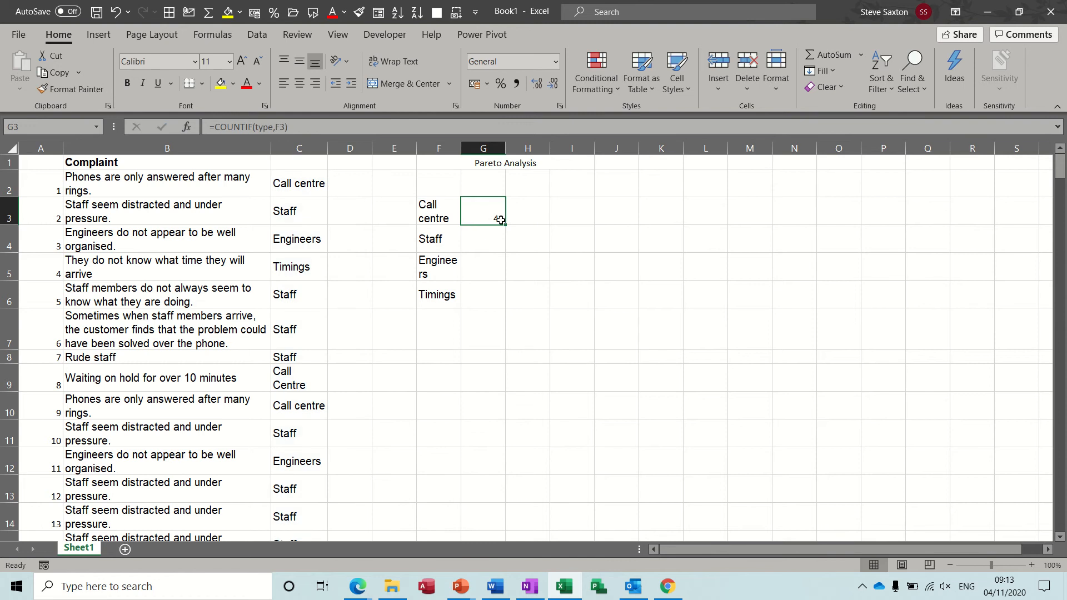
drag(506, 225, 506, 308)
Widen column F slightly so that Engineers fits on one line.
click(433, 243)
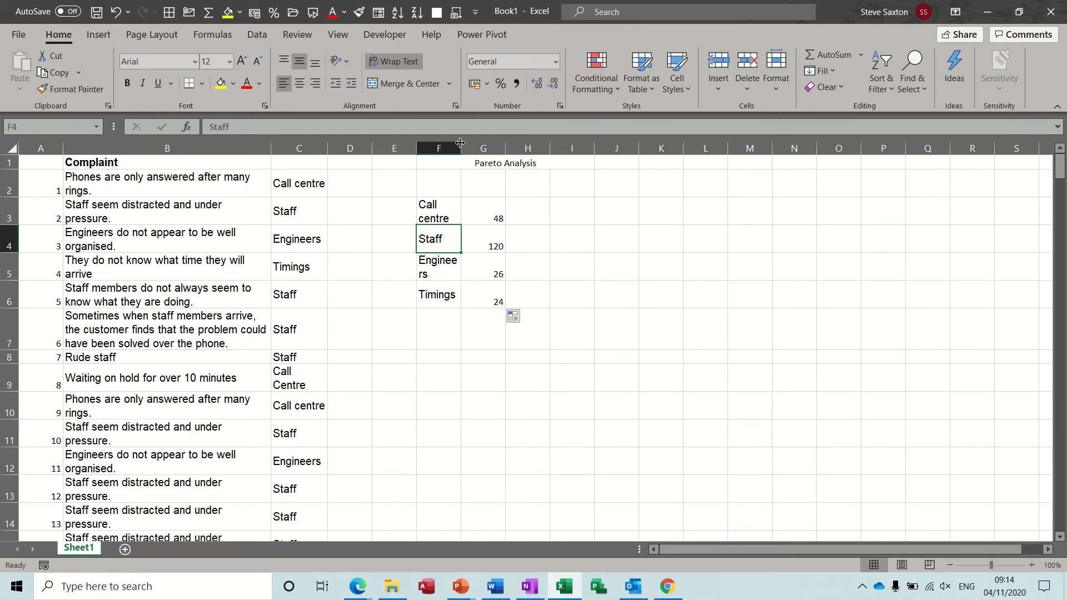
drag(461, 143, 469, 143)
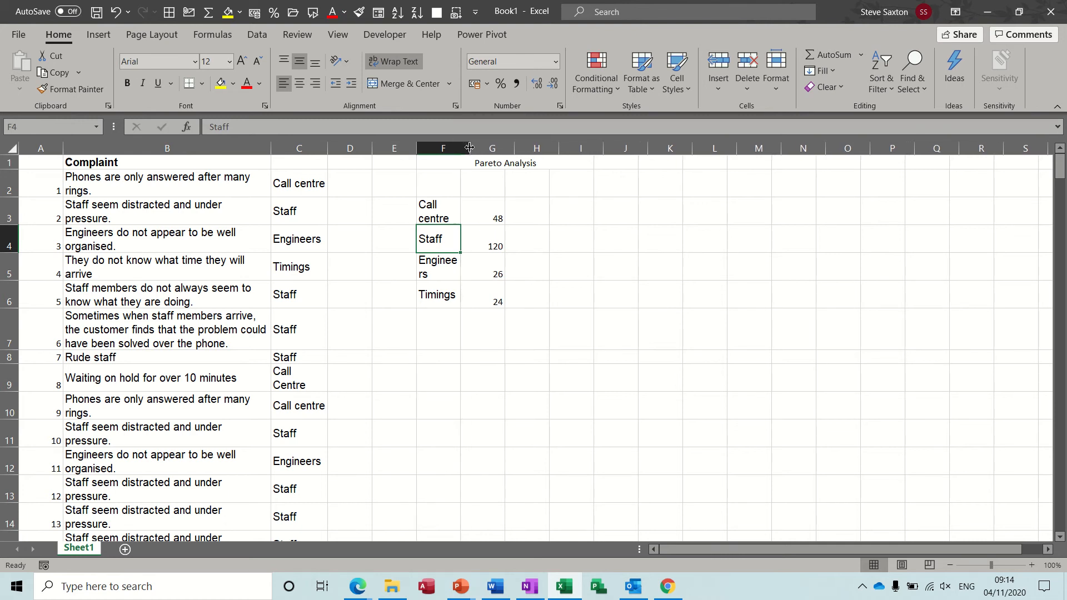
click(438, 272)
Sort the category summary in F3:G6 by complaint count, from largest to smallest.
click(441, 210)
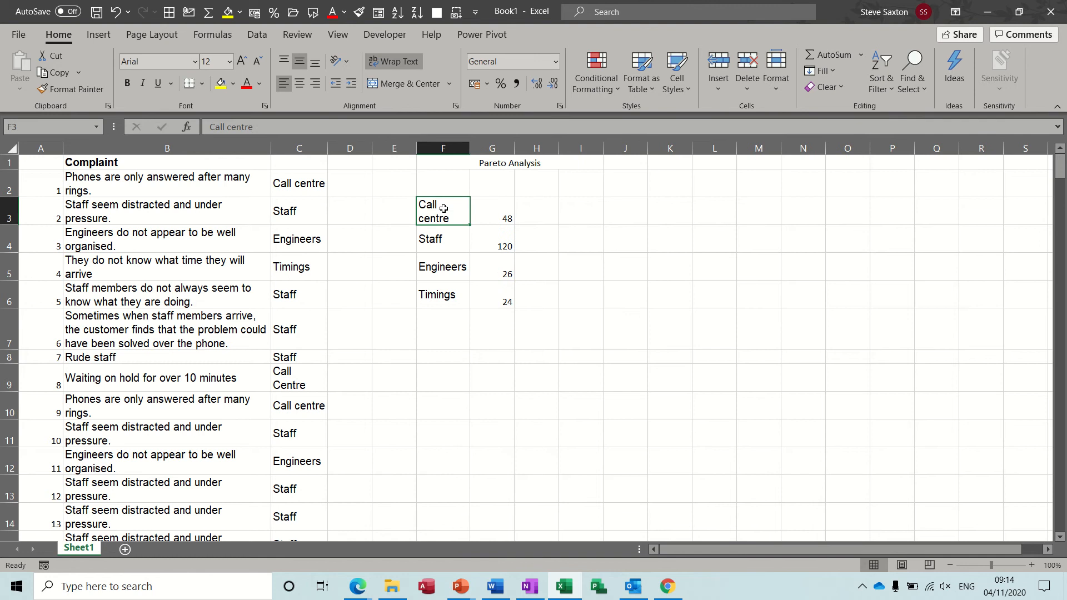
click(492, 238)
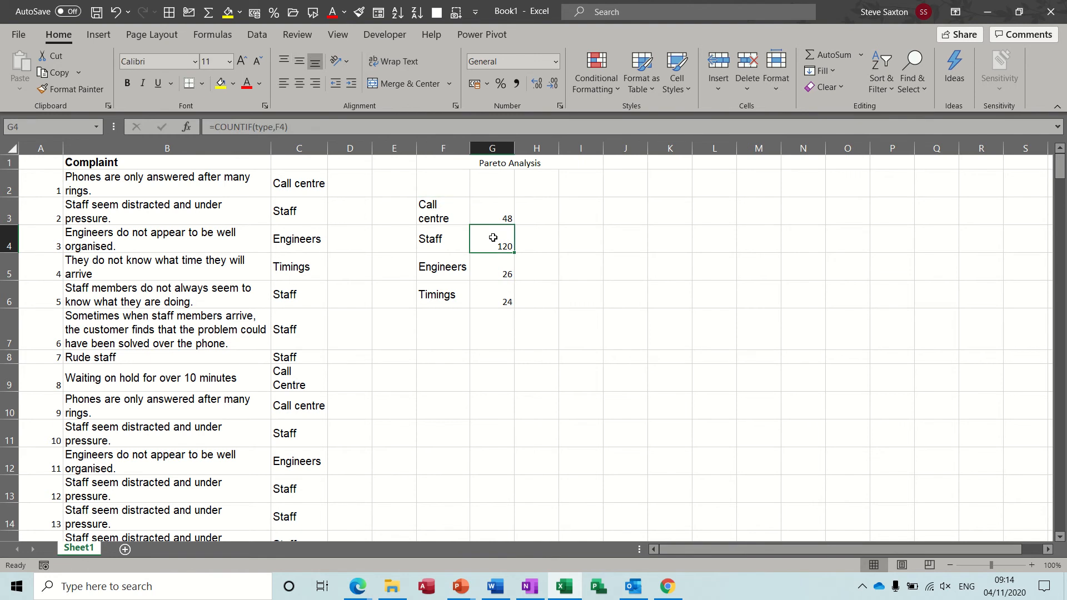
click(416, 16)
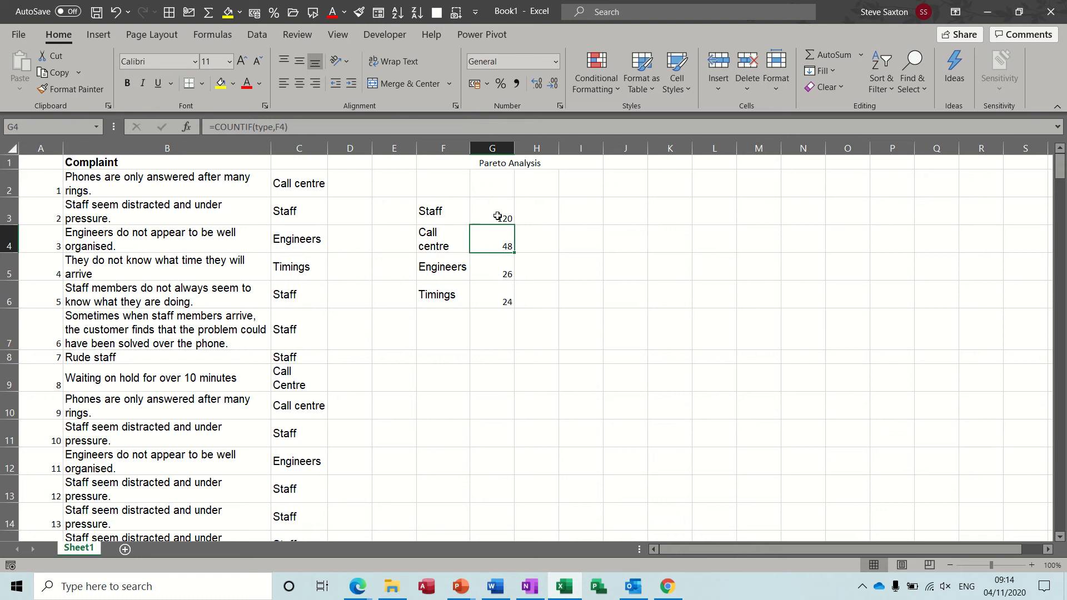
Add a Total label in F7 and sum the category counts in G7 with =SUM(G3:G6).
click(451, 329)
text(To)
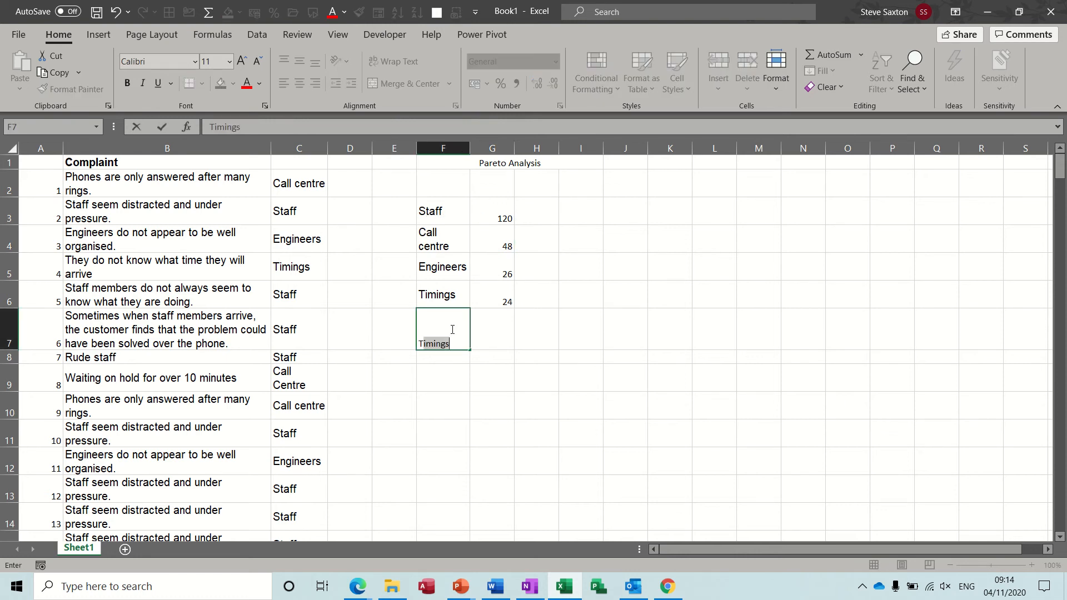
text(tal)
click(501, 332)
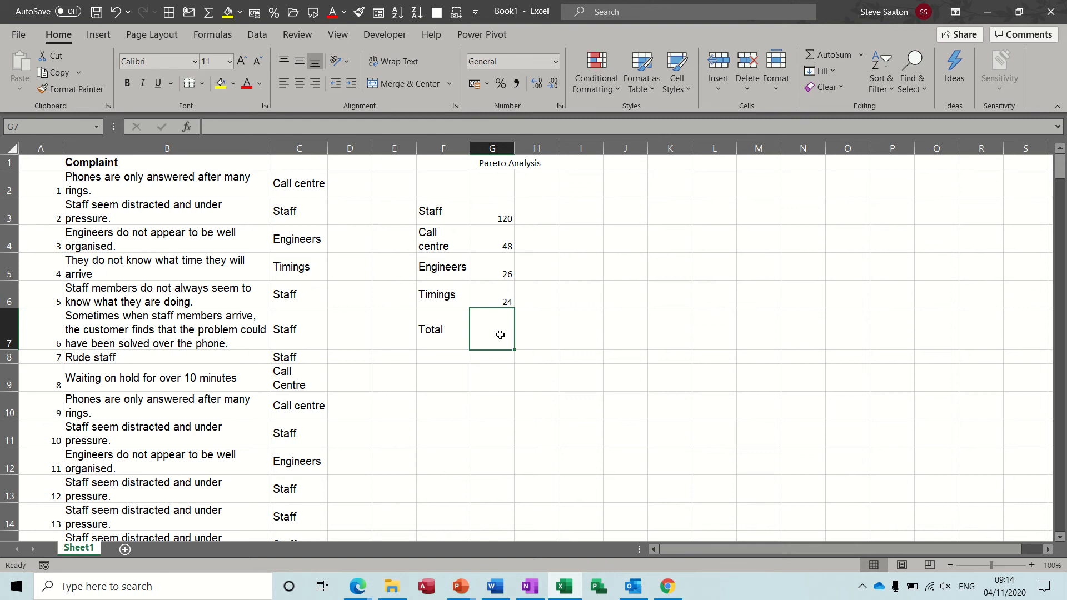
key(alt+equal)
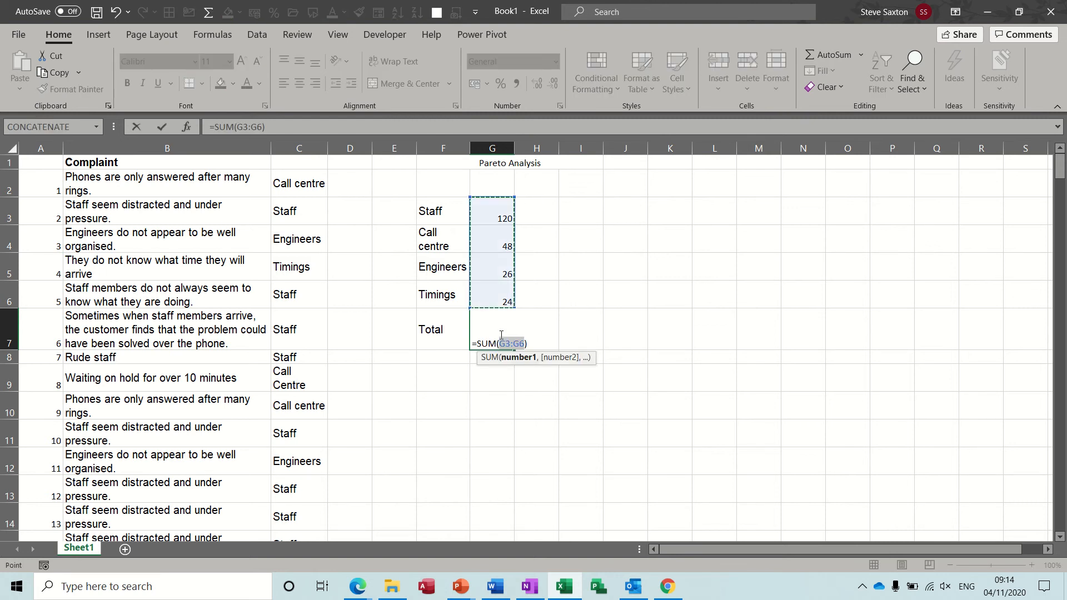
key(Return)
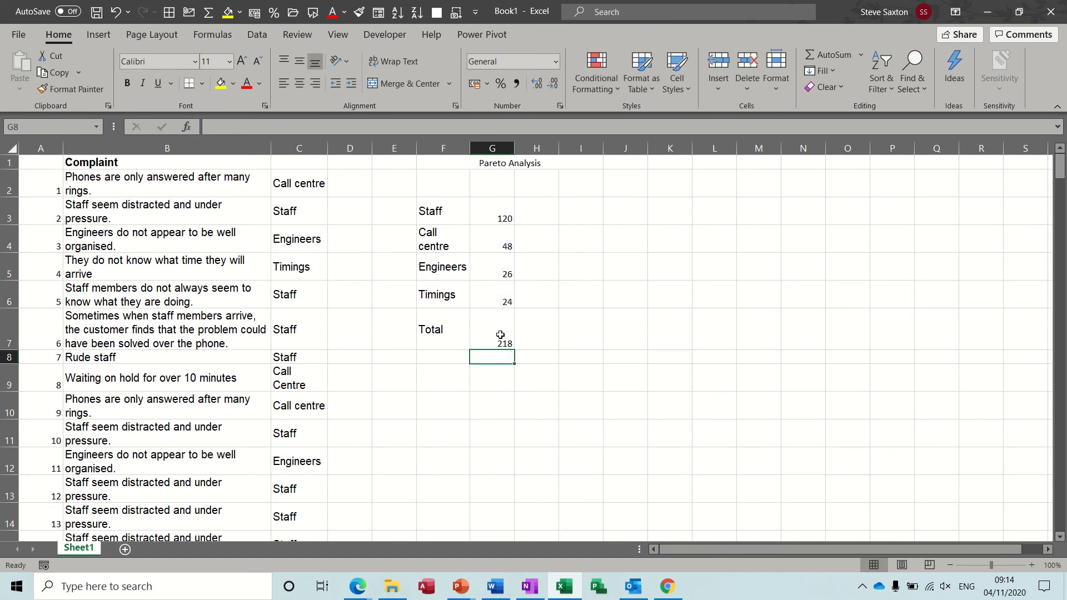
Align the contents of F3:G7 to the top of their cells.
click(501, 336)
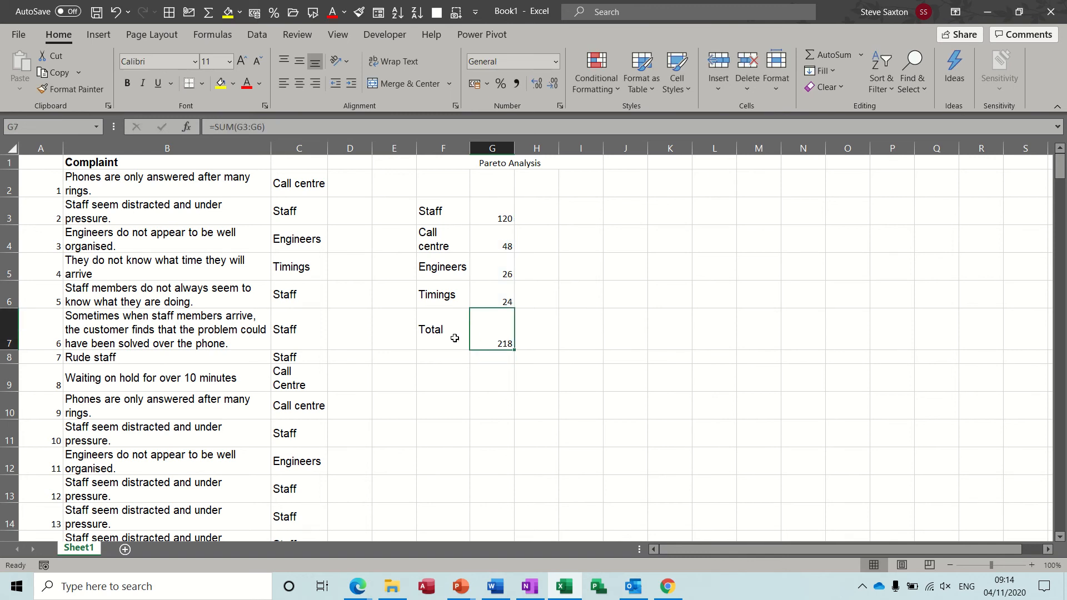
drag(434, 214, 486, 329)
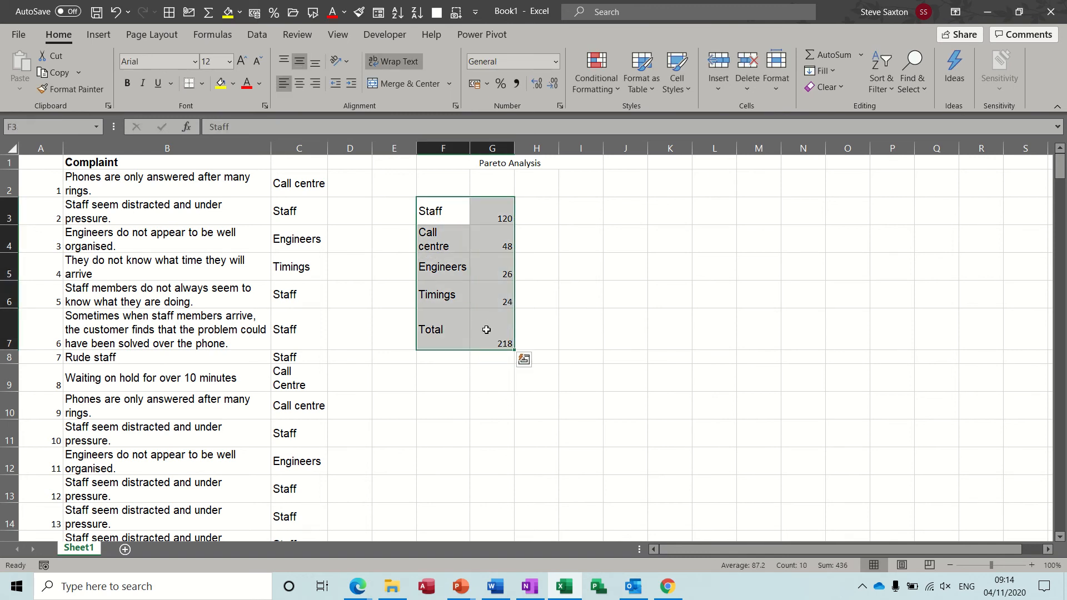
click(284, 63)
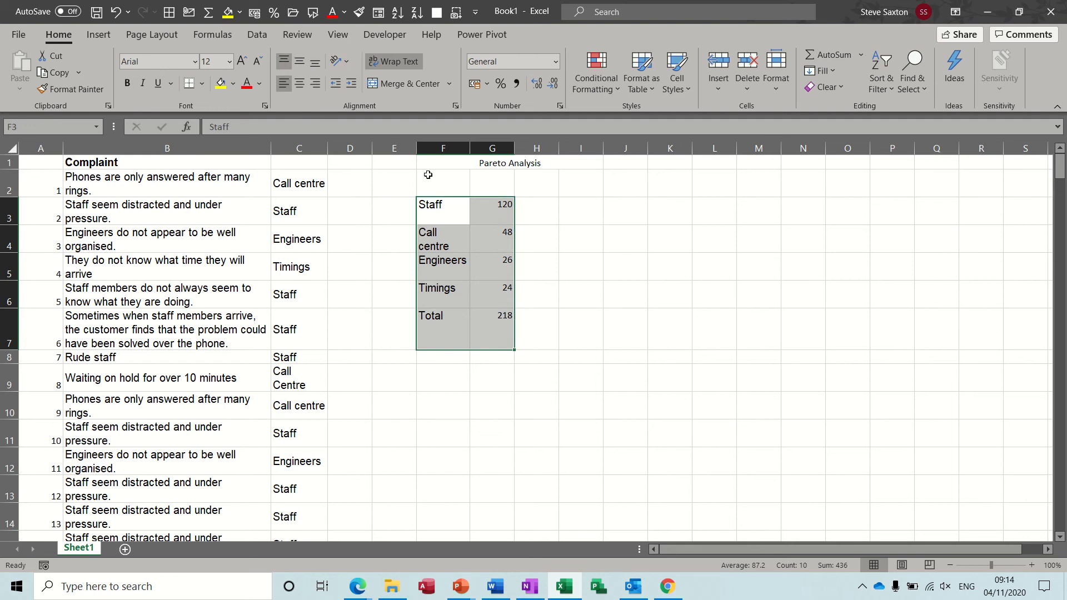
Enter the column headings No in G2 and % in H2.
click(490, 183)
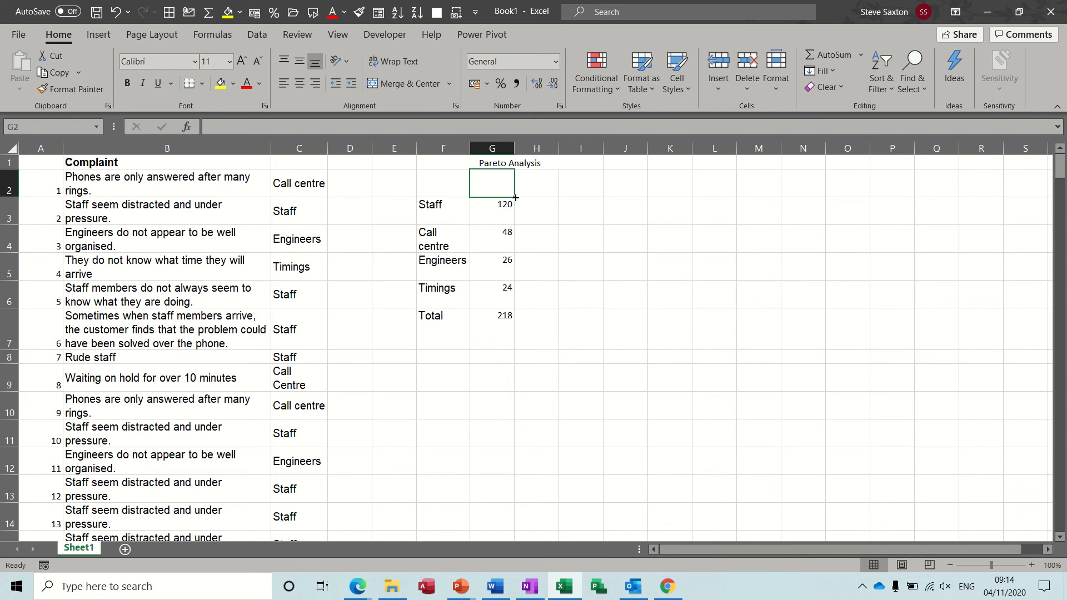
text(No)
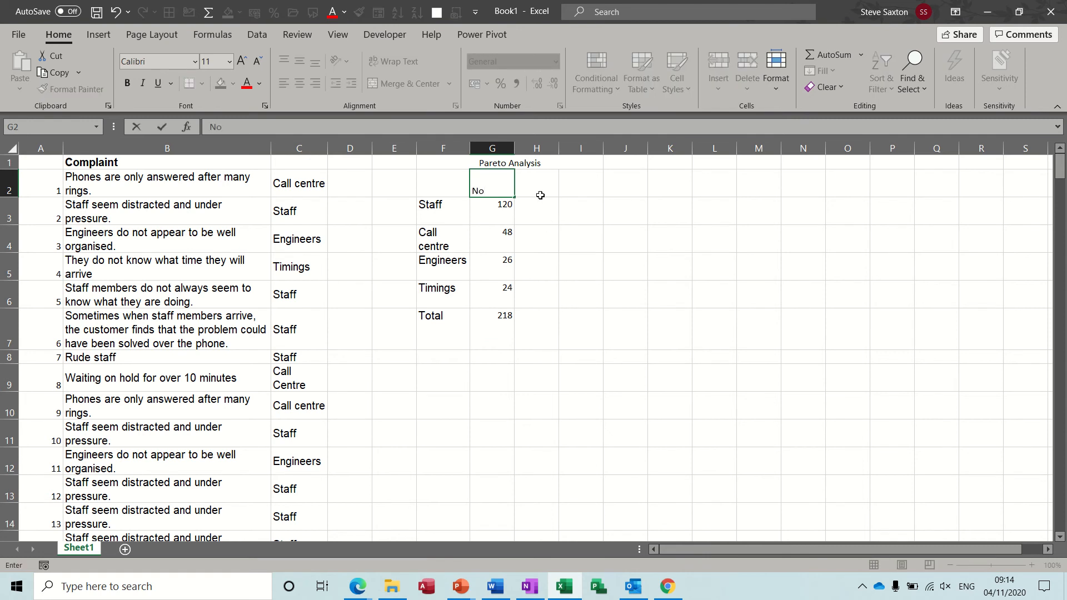
click(536, 186)
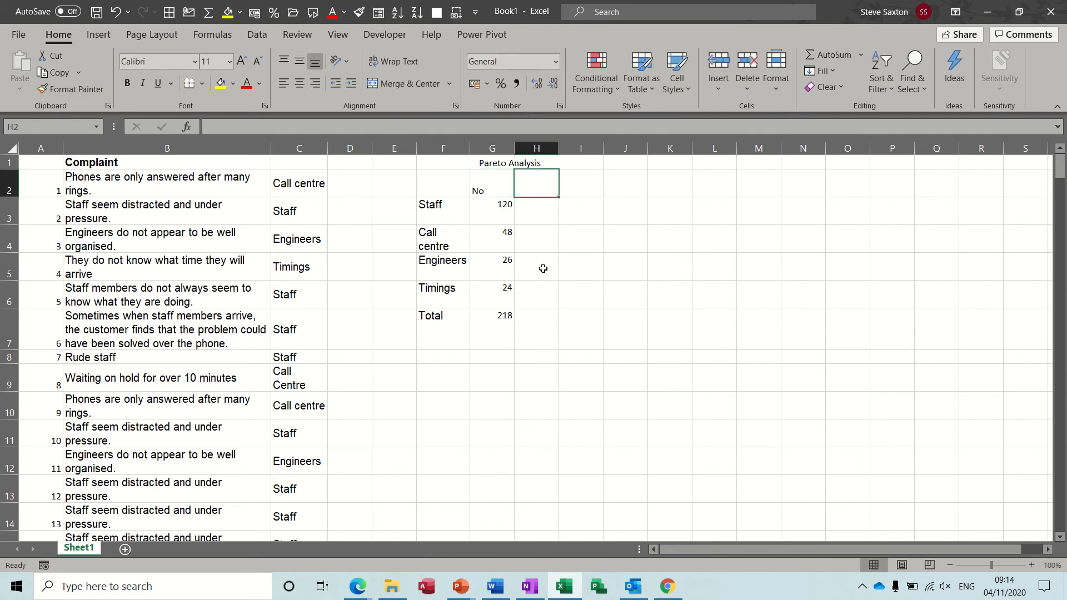
text(%)
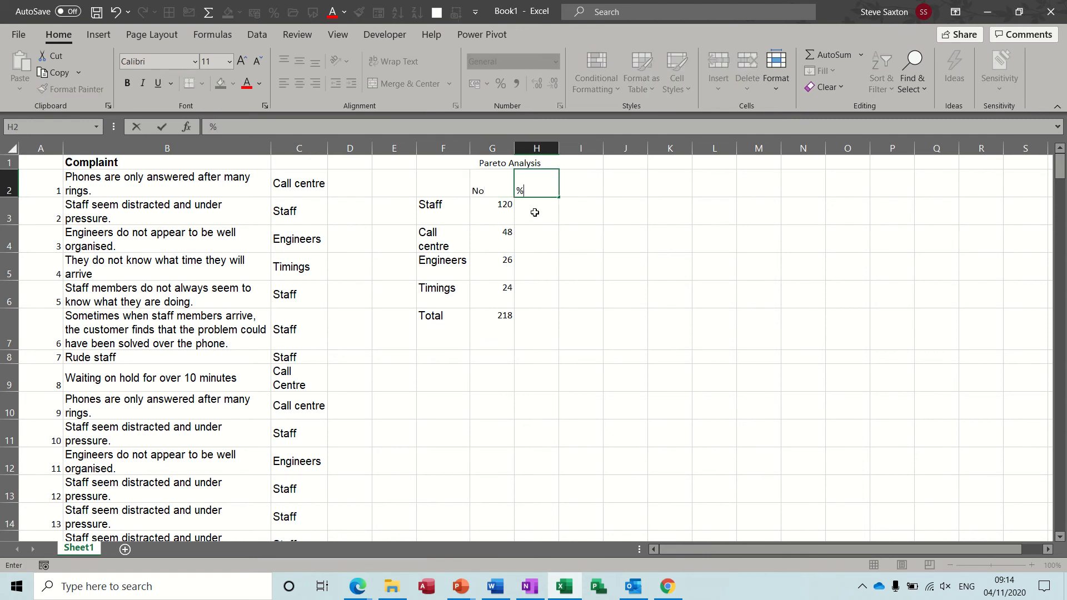
key(Return)
Calculate the Staff category's share of the total in H3 with =G3/G7.
text(=)
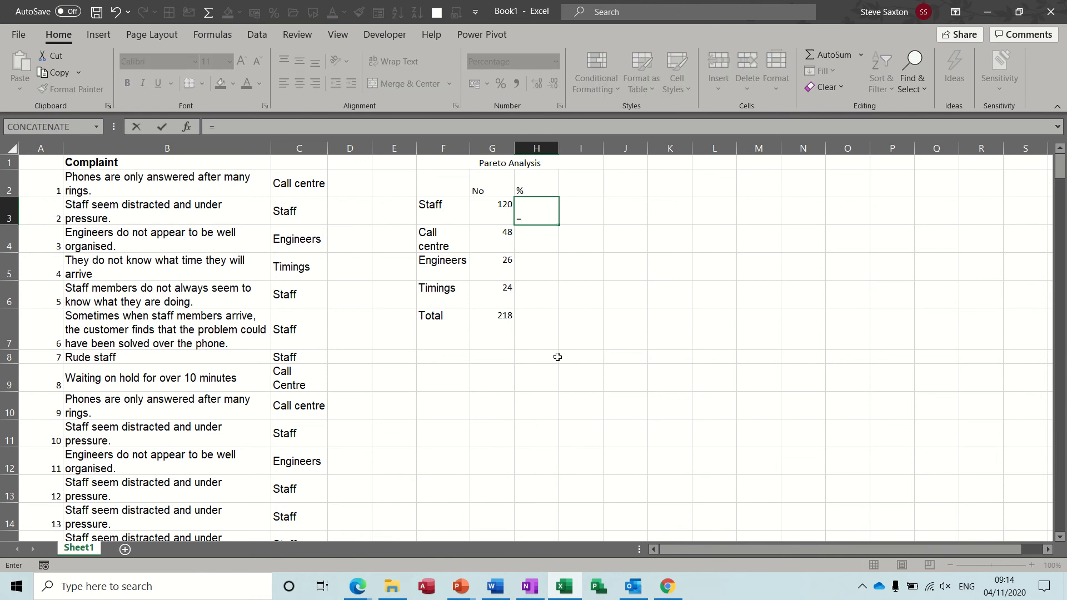
click(495, 211)
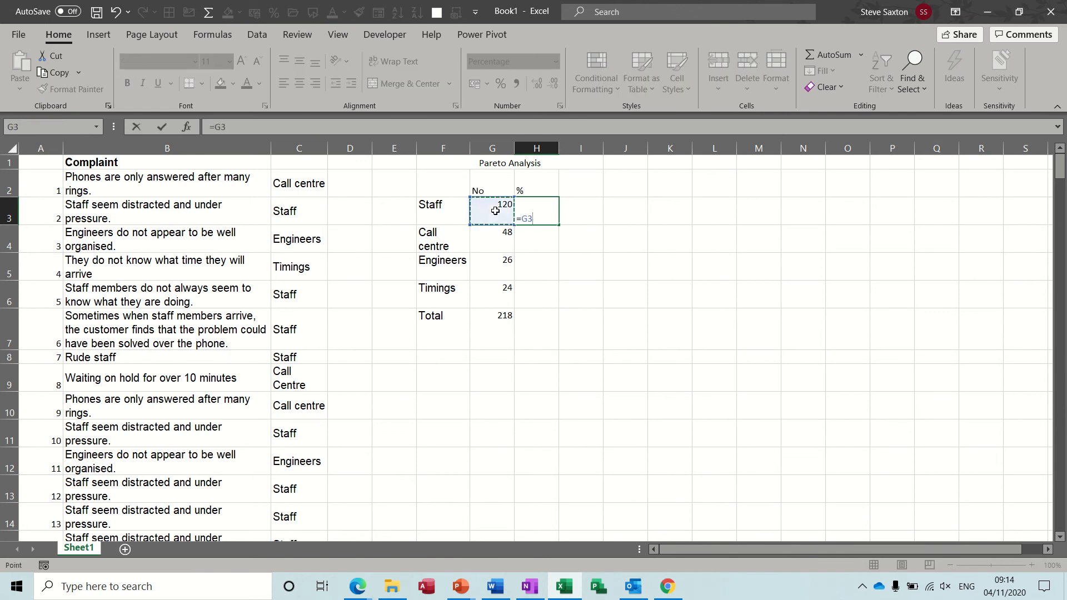
text(/)
click(492, 321)
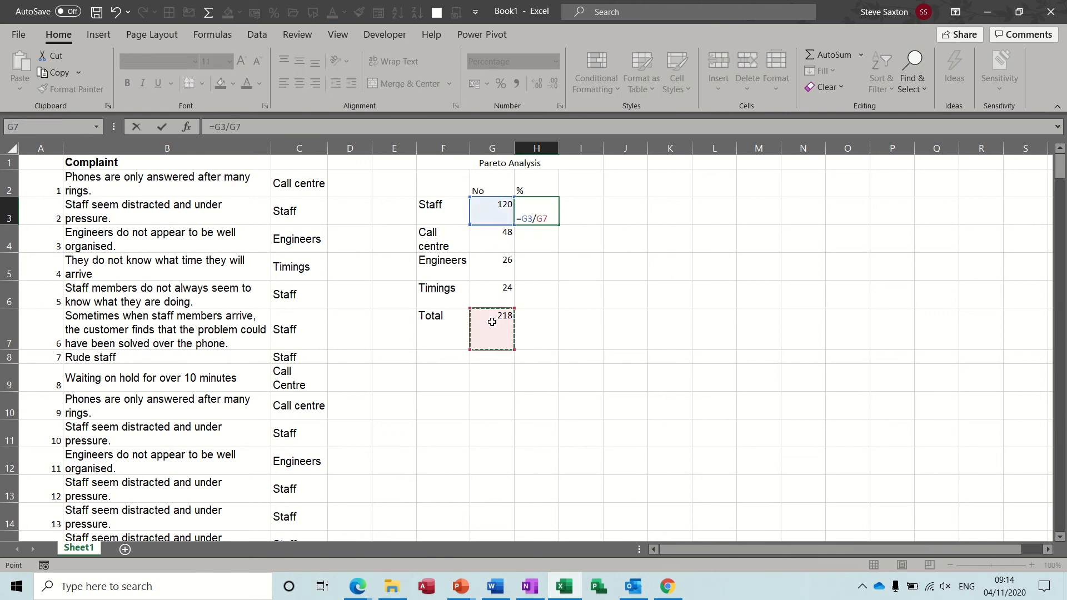
click(161, 127)
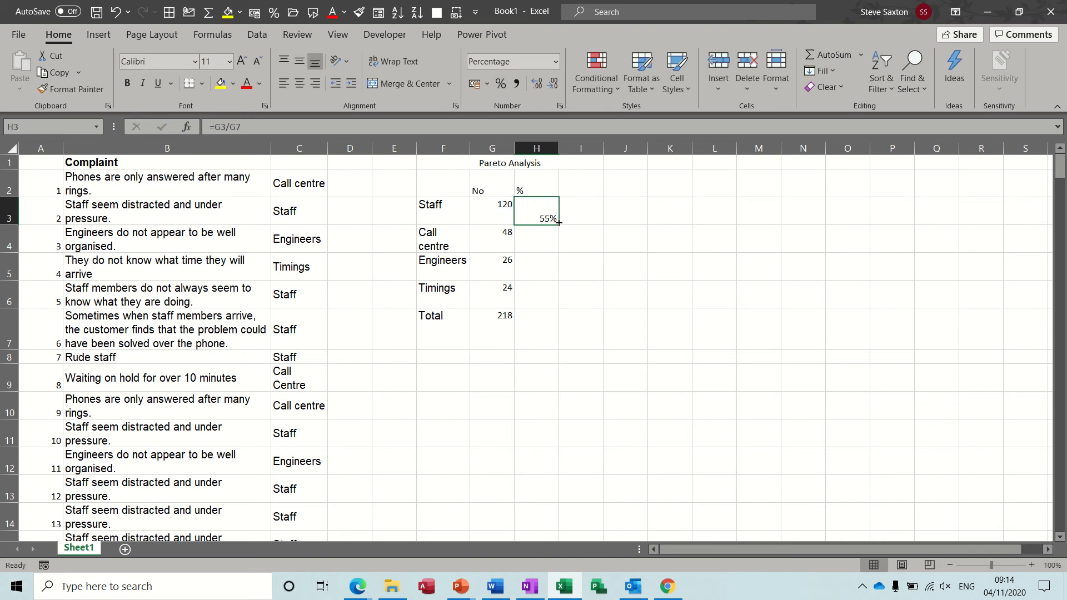
Make the total reference absolute in H3 as =G3/$G$7, and fill the formula down to H6.
click(259, 129)
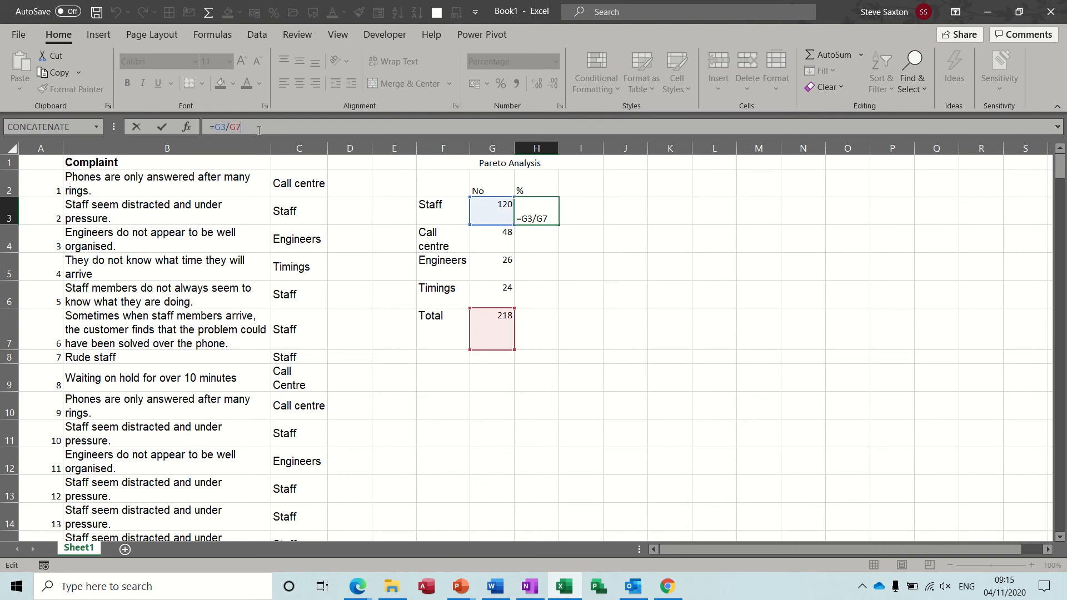
key(F4)
click(159, 126)
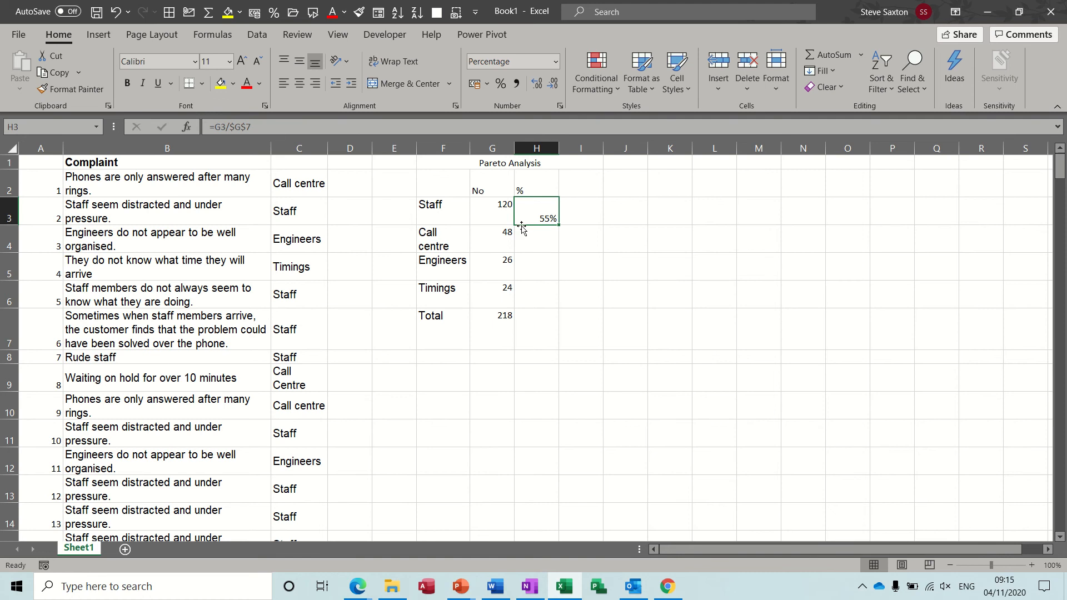
drag(560, 225, 559, 304)
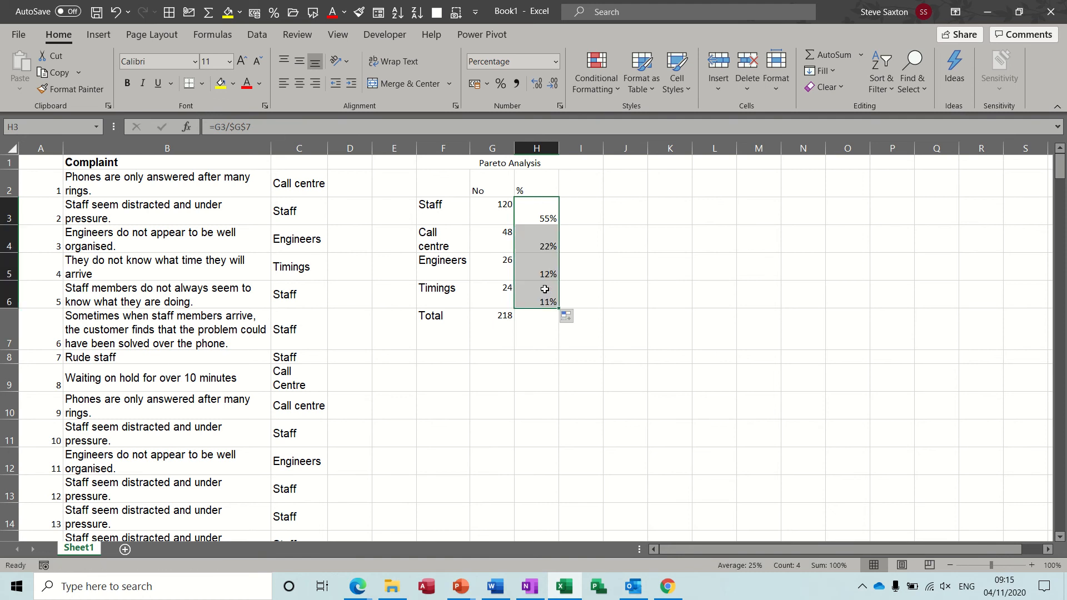
Enter the column heading Cumultive in I2.
click(575, 188)
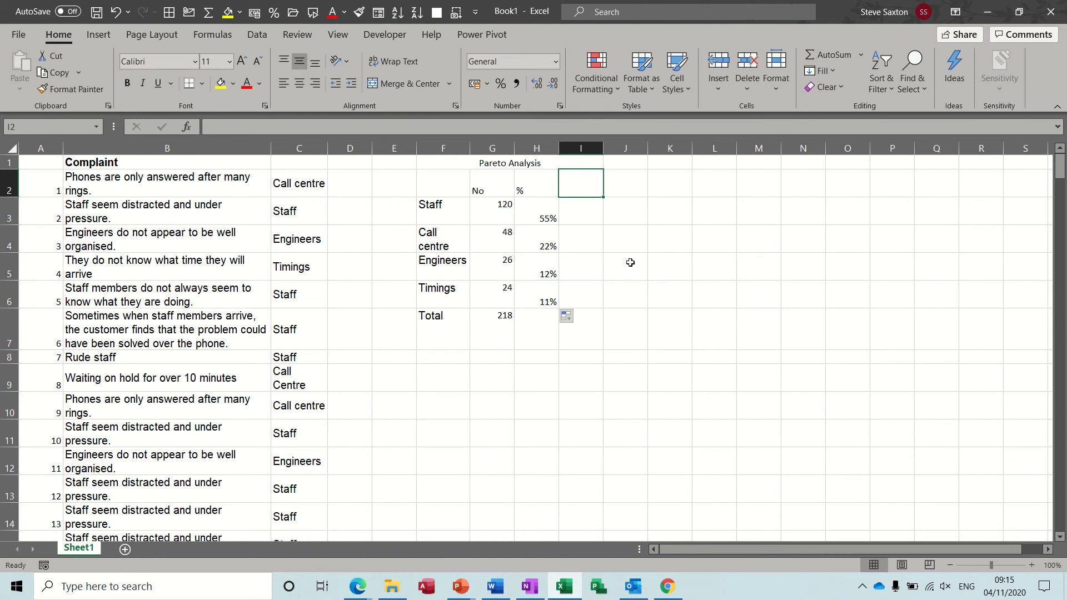
text(Cum)
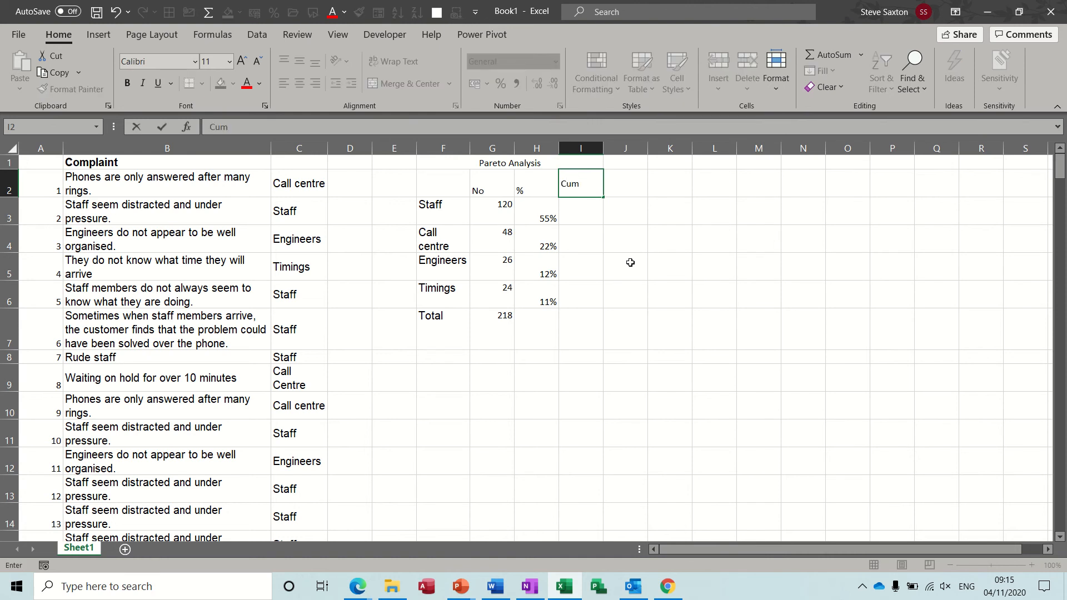
text(ultive)
click(585, 210)
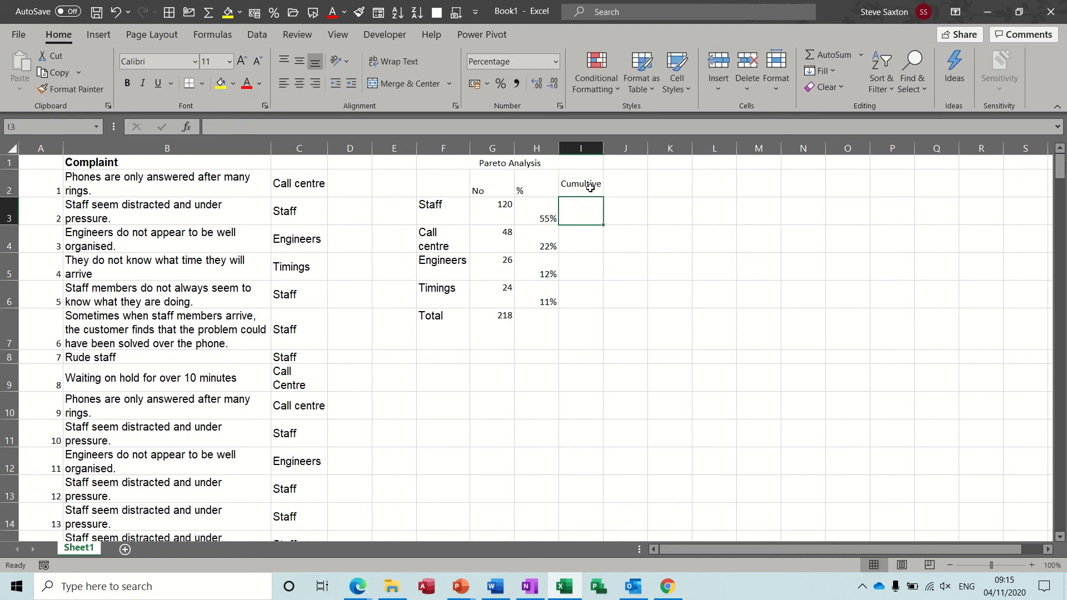
click(591, 187)
Calculate the running percentage in I3 with =SUM($H$3:H3) and fill the formula down to I6.
click(582, 214)
text(=sum()
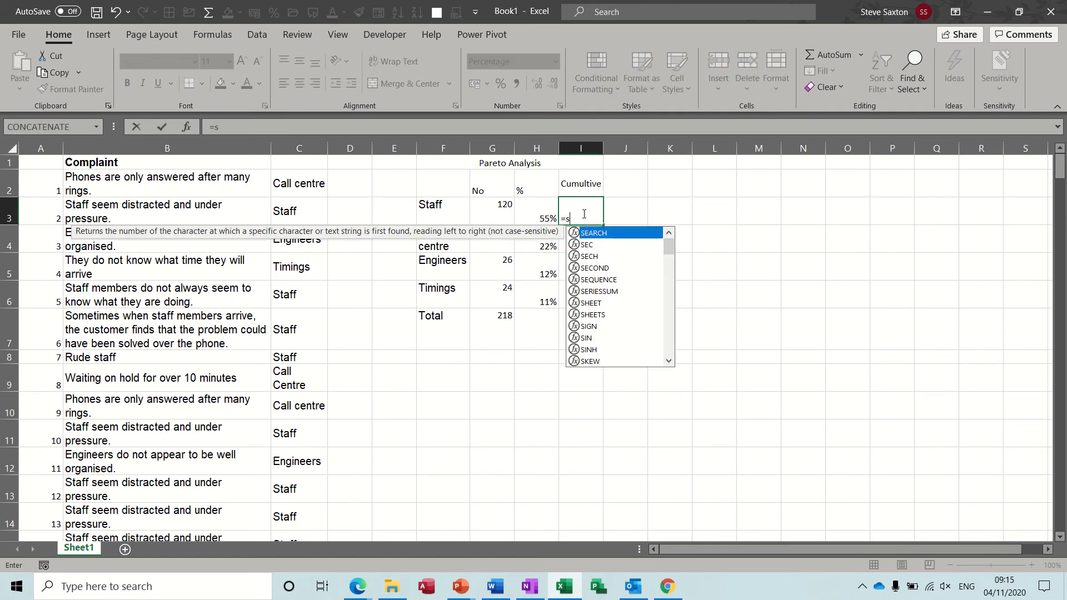
click(538, 216)
key(F8)
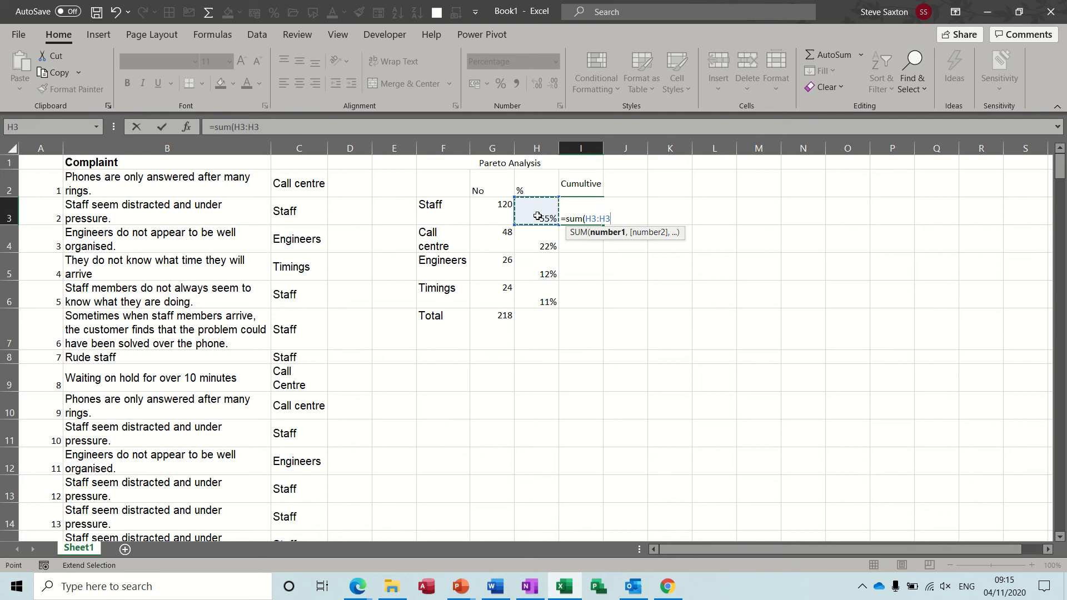
text())
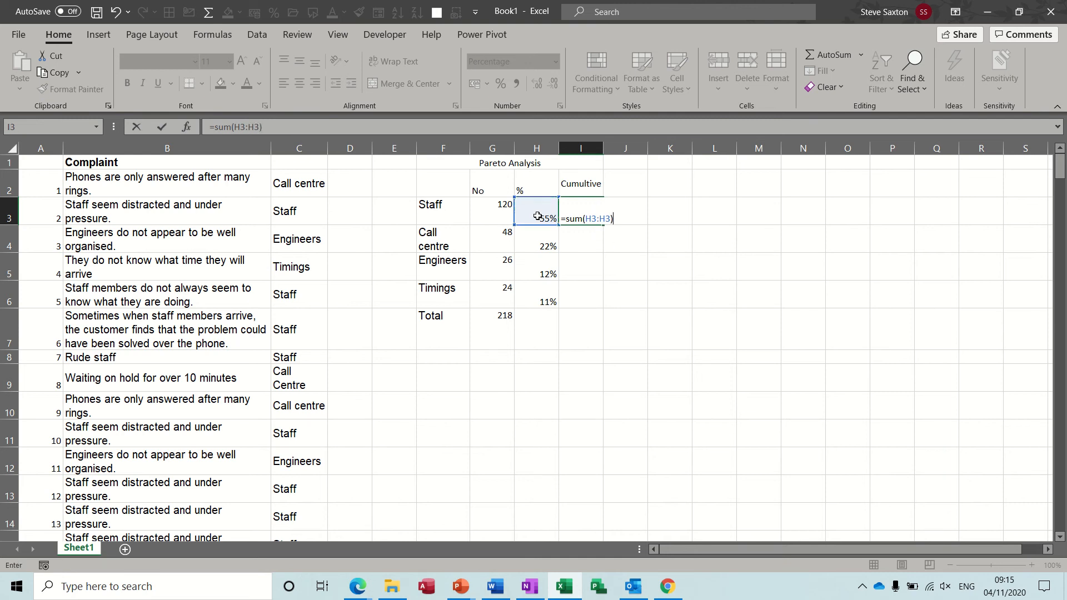
click(590, 219)
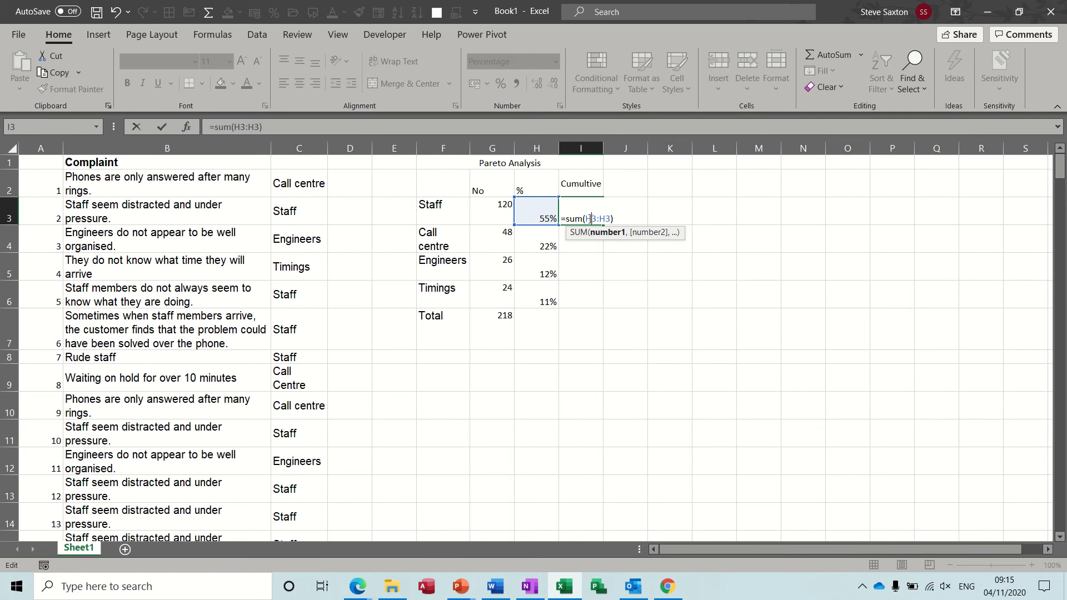
key(F4)
click(161, 126)
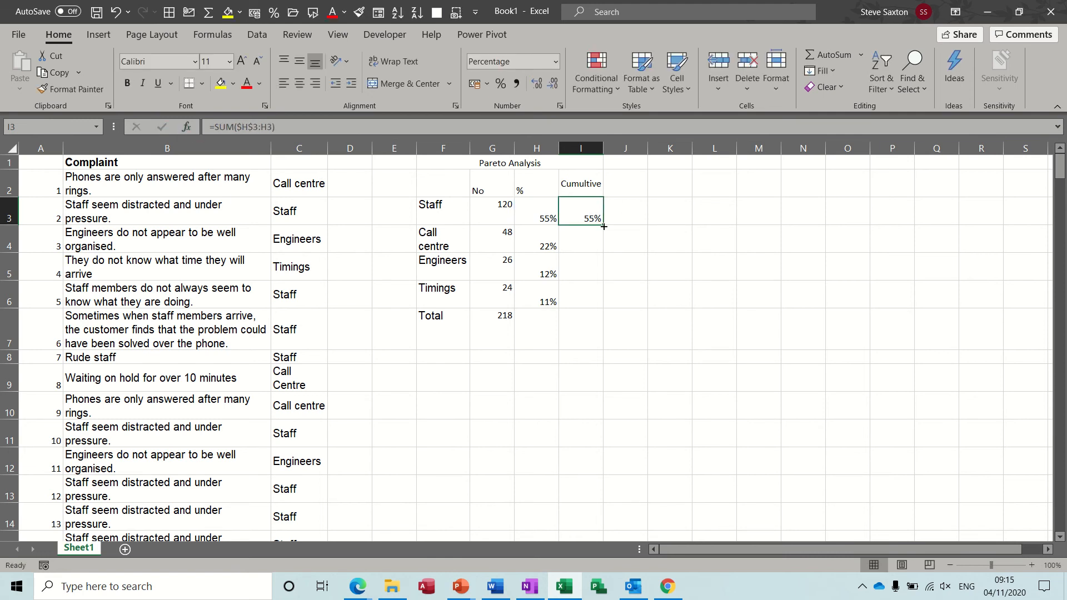
drag(603, 227, 604, 251)
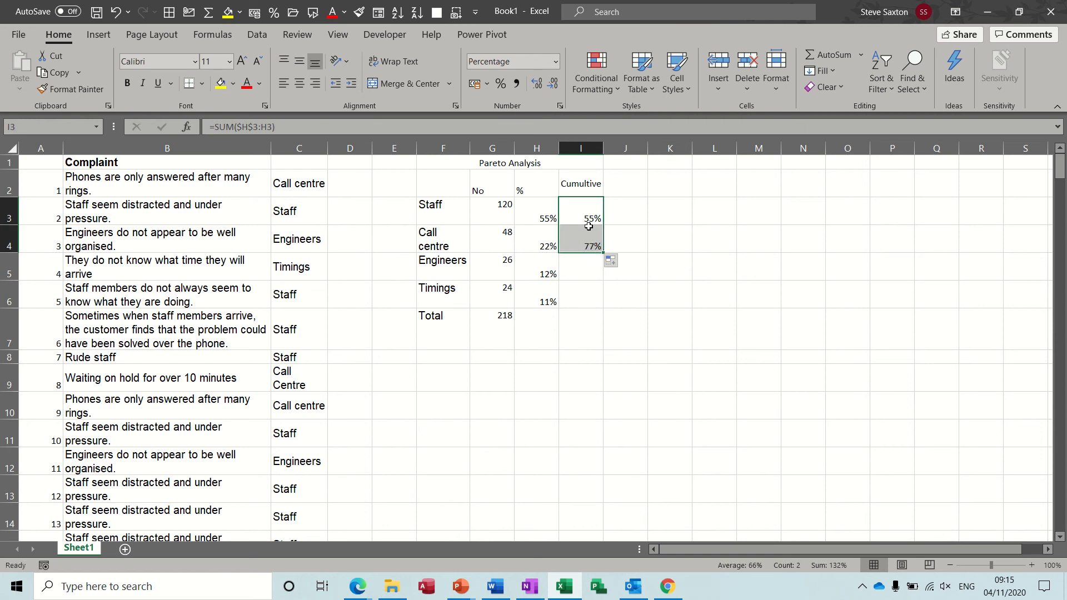
drag(603, 253, 606, 301)
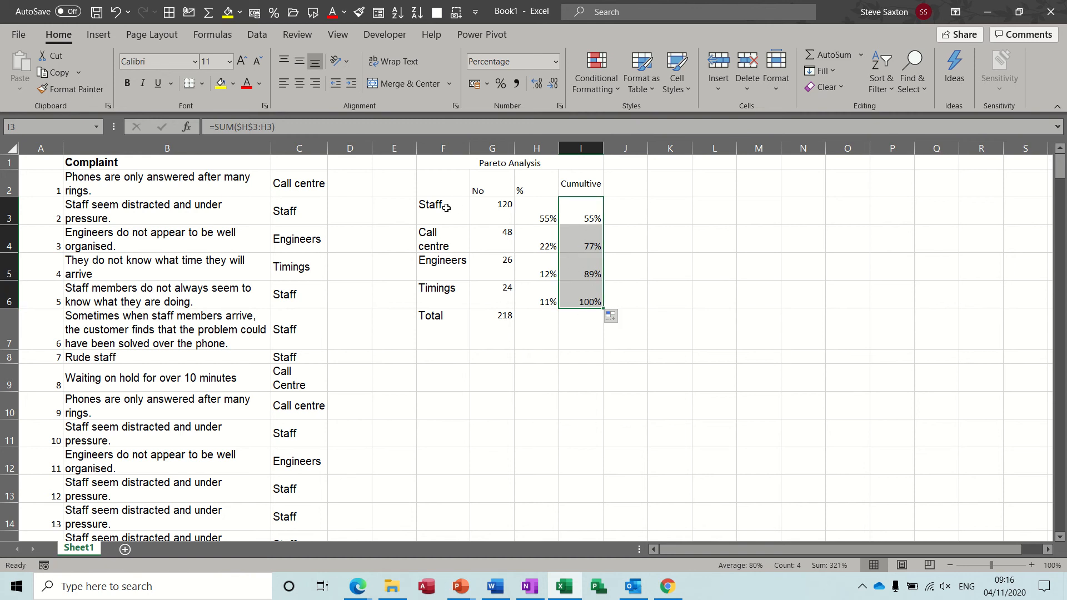
Align the percentages in H3:I6 to the top and left of their cells, and top-align the headings in G2:I2.
drag(525, 214, 564, 302)
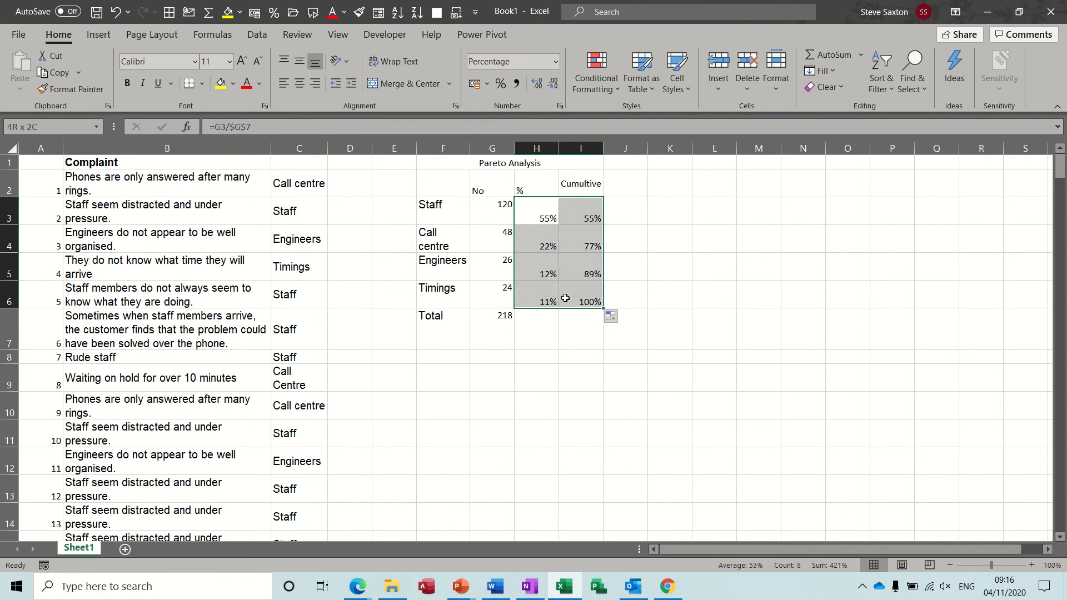
click(282, 62)
click(284, 84)
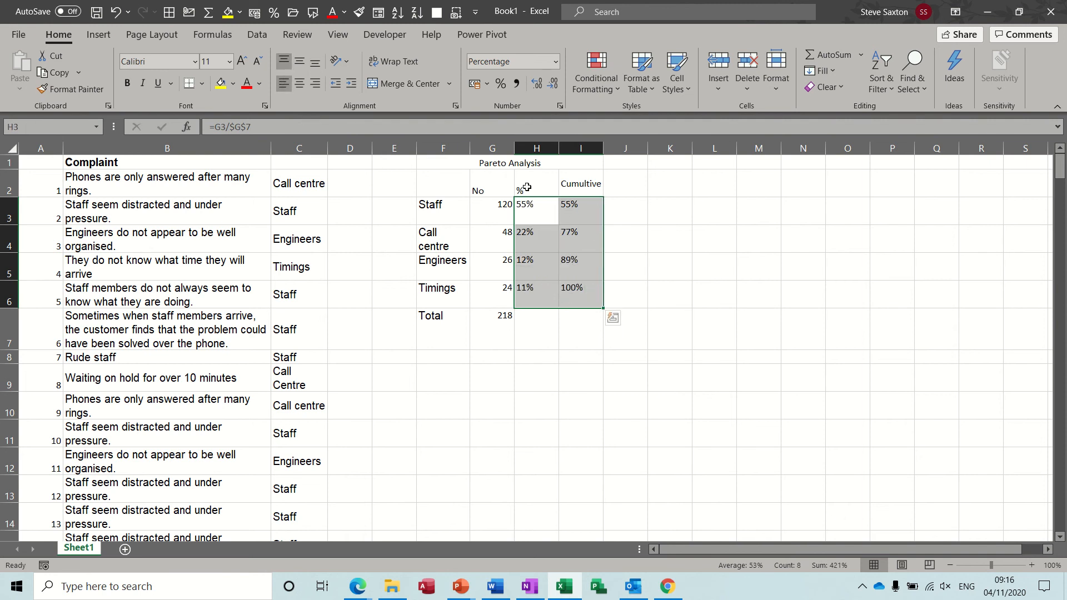
drag(477, 181, 565, 191)
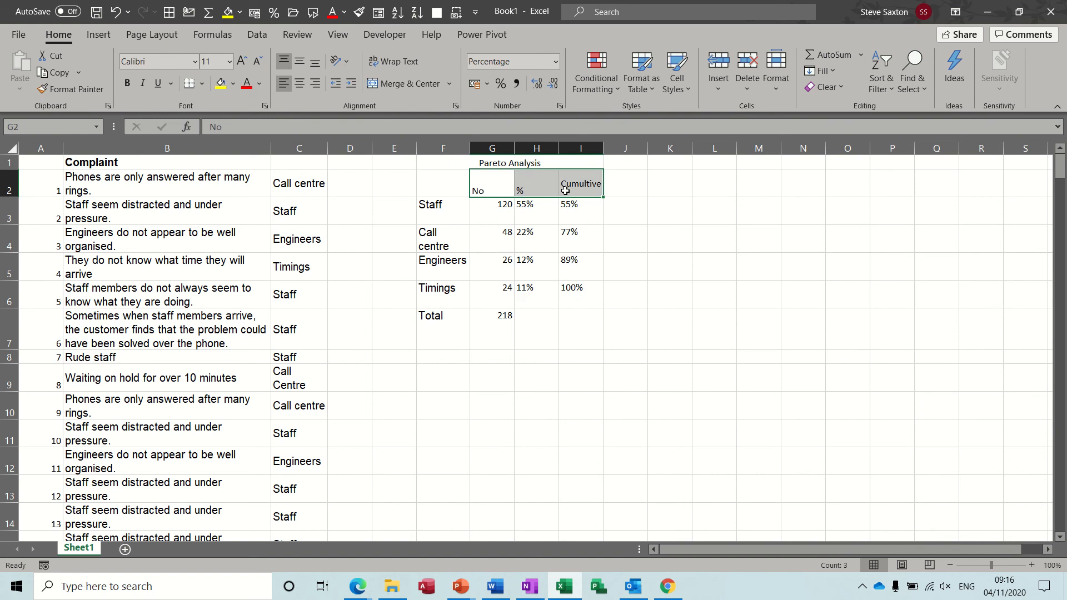
click(284, 67)
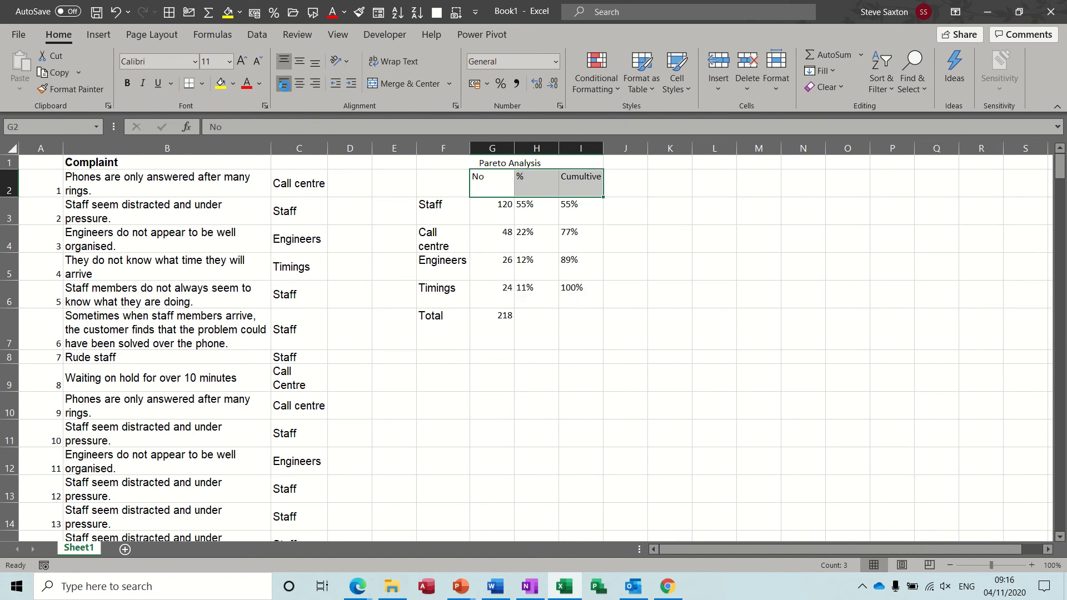
click(499, 162)
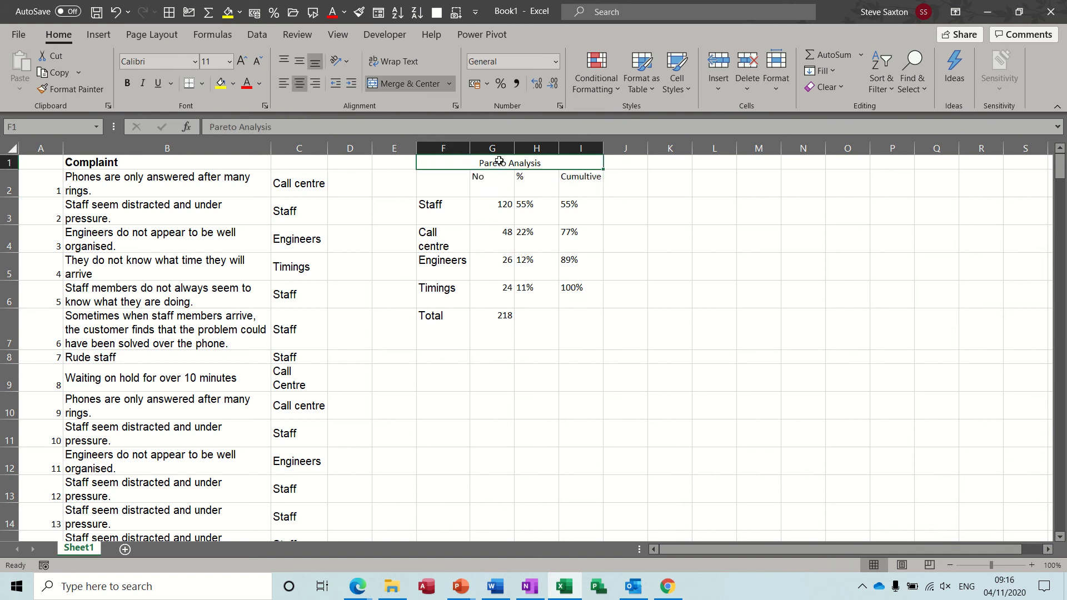
click(577, 310)
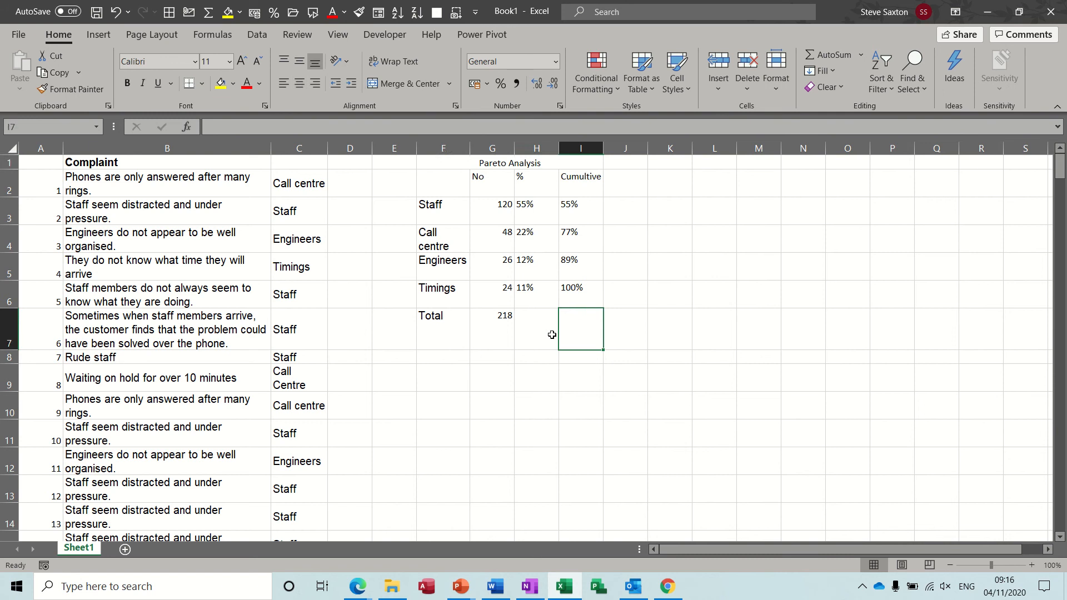
Insert a clustered column and line combo chart with a secondary axis from F2:G6 and I2:I6, and place it beside the analysis table.
click(446, 187)
mouse_move(445, 187)
mouse_down()
mouse_move(445, 293)
mouse_move(477, 294)
mouse_up()
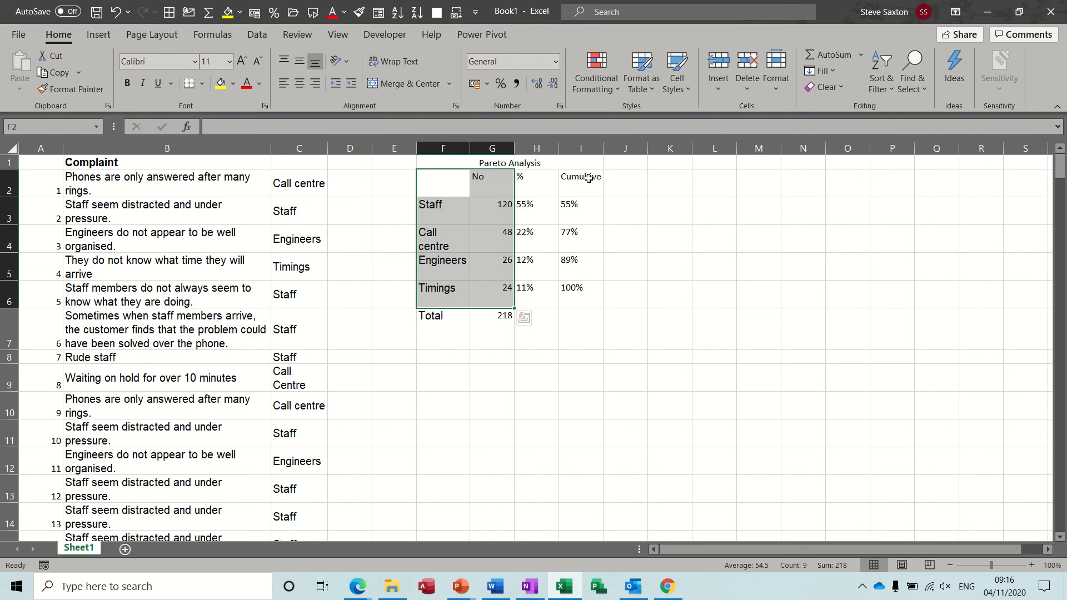
drag(589, 177, 592, 299)
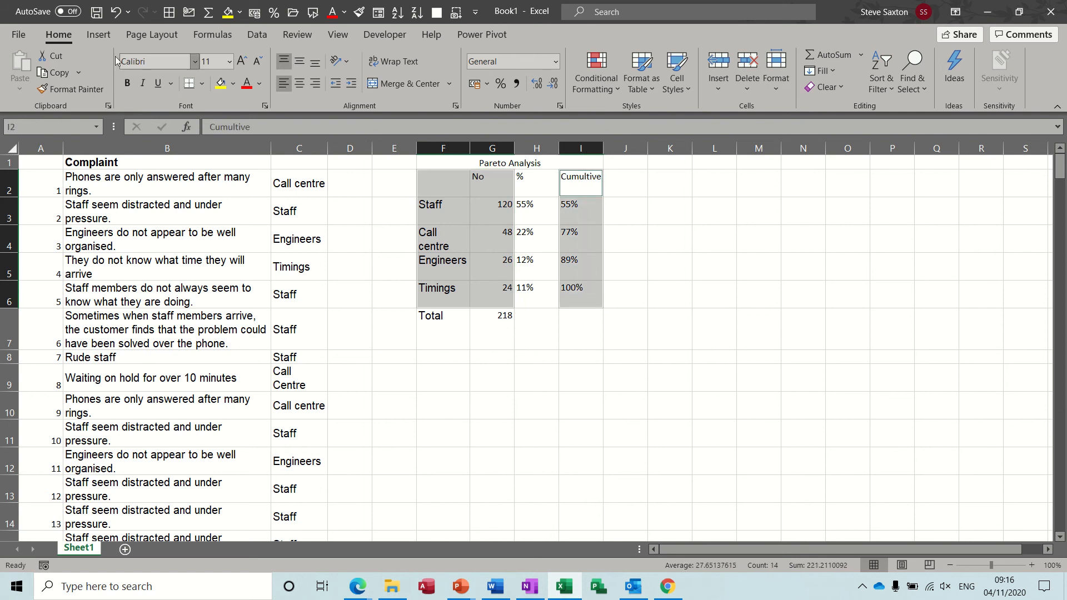
click(96, 34)
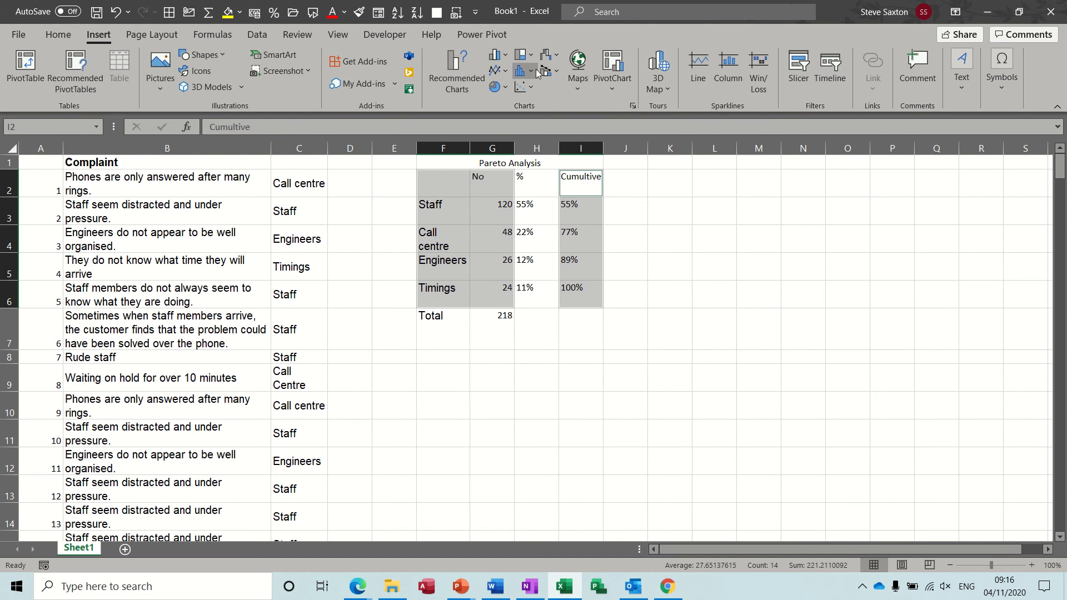
click(557, 74)
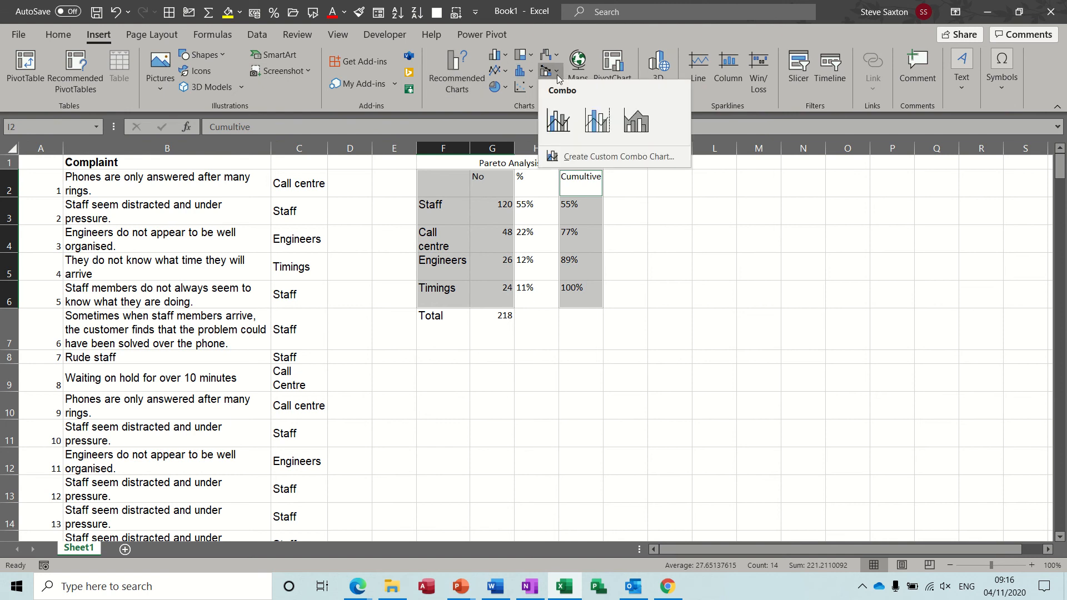
click(599, 129)
drag(643, 257, 905, 181)
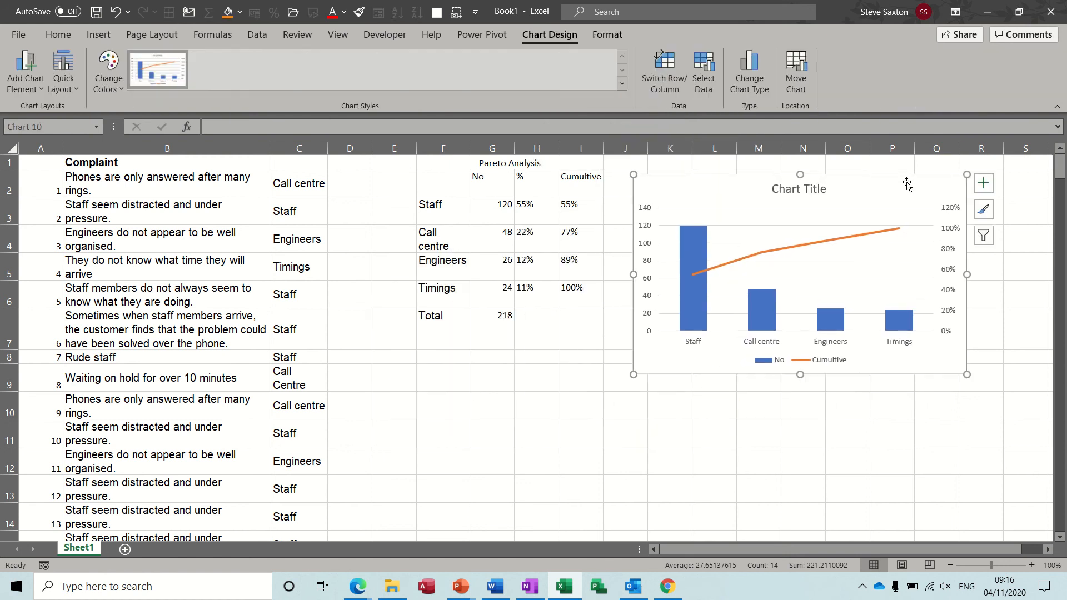
Link the chart title to the Pareto Analysis heading in F1 with =Sheet1!$F$1.
click(815, 190)
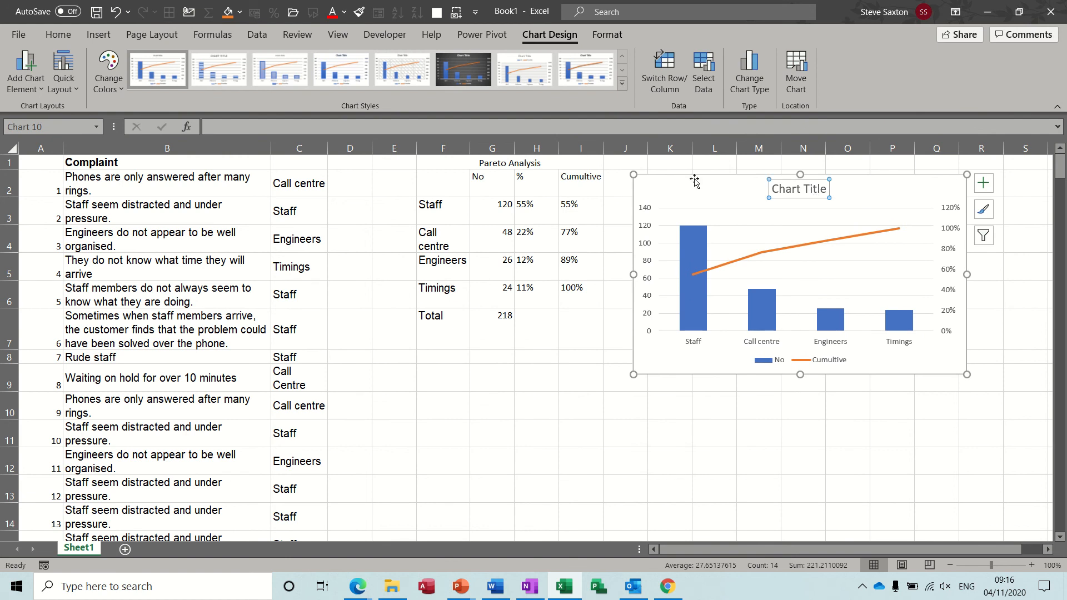
click(274, 132)
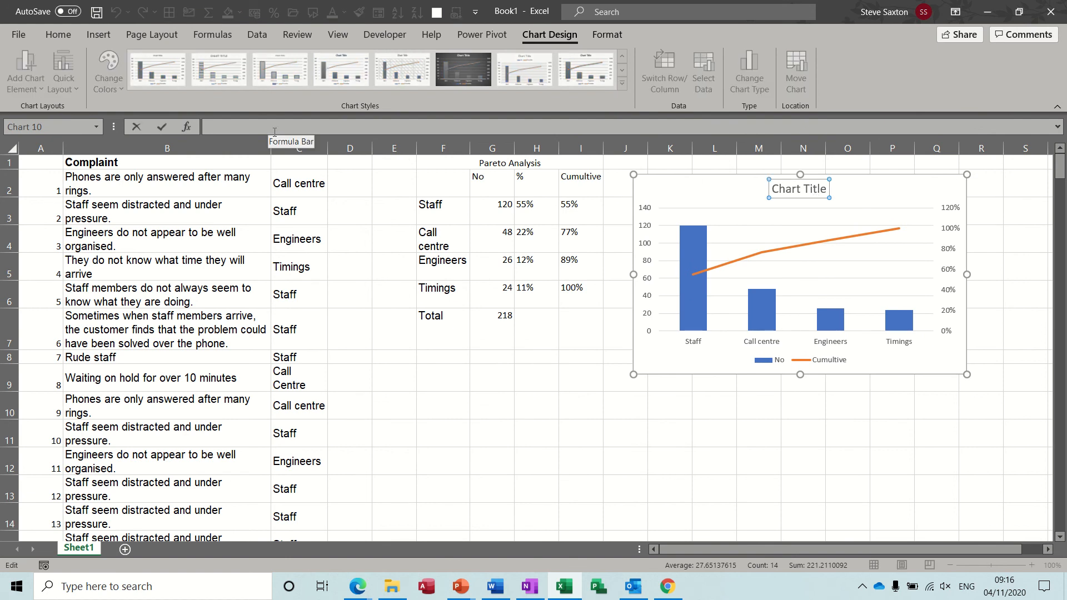
text(=)
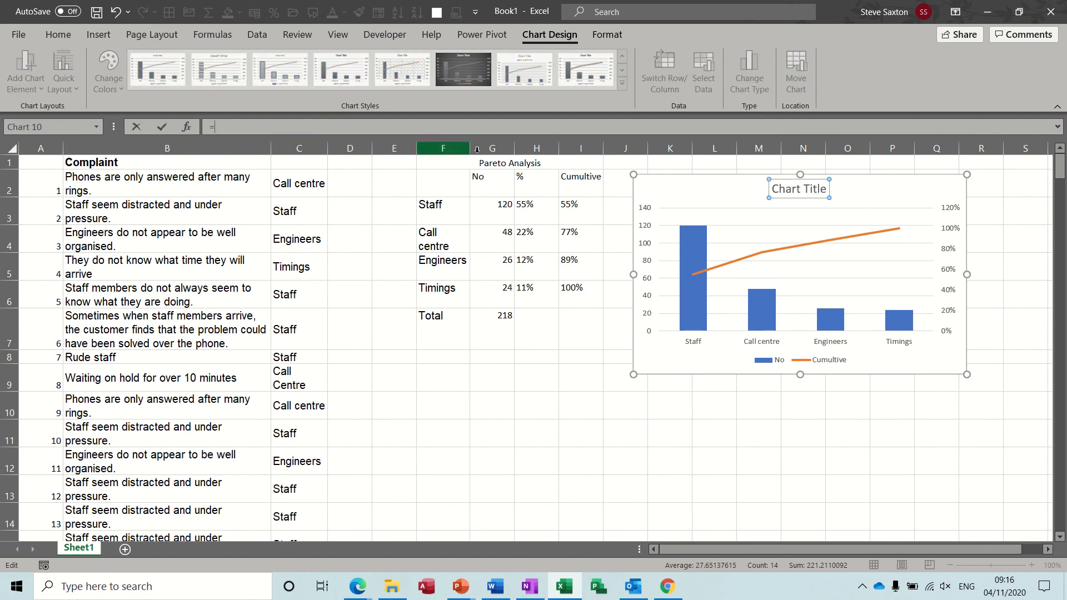
click(497, 163)
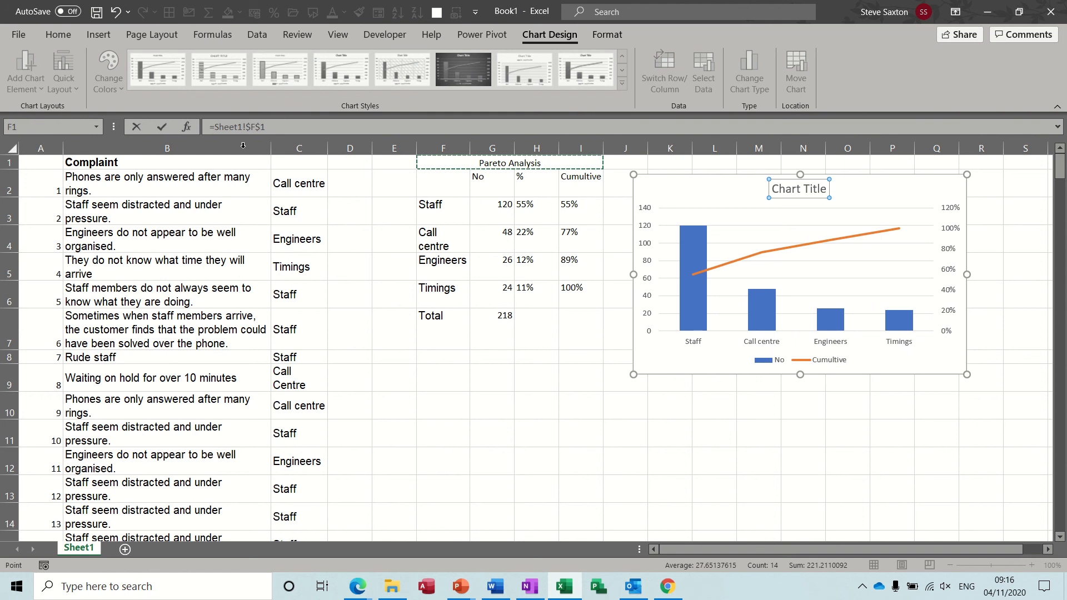
click(162, 132)
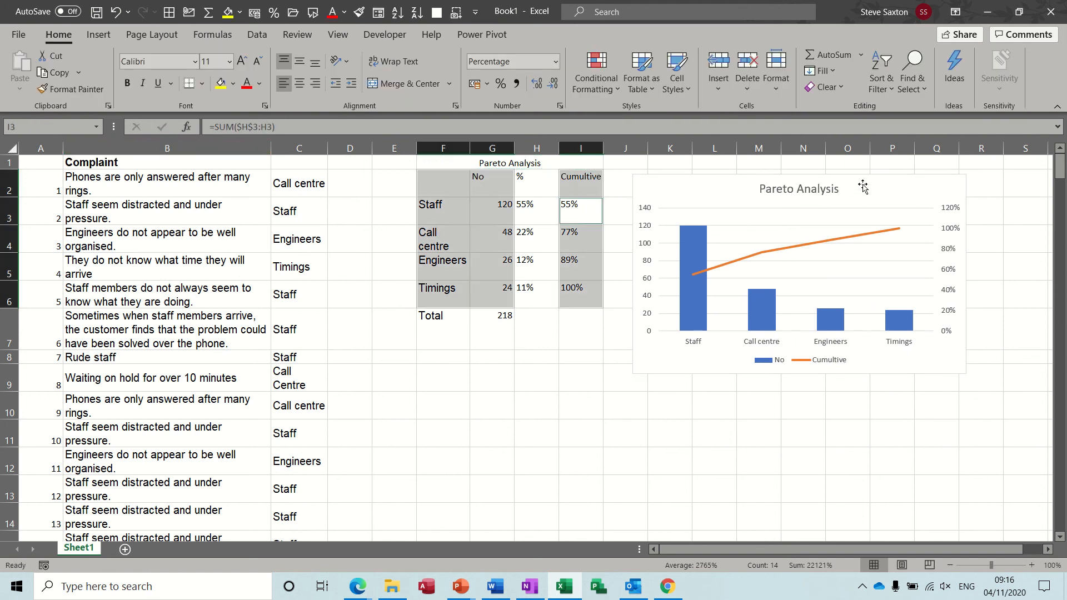
Draw two lines from the cumulative curve before Engineers: about 5.2 cm across to the percentage axis and about 3.3 cm down to the category axis.
drag(862, 185, 857, 180)
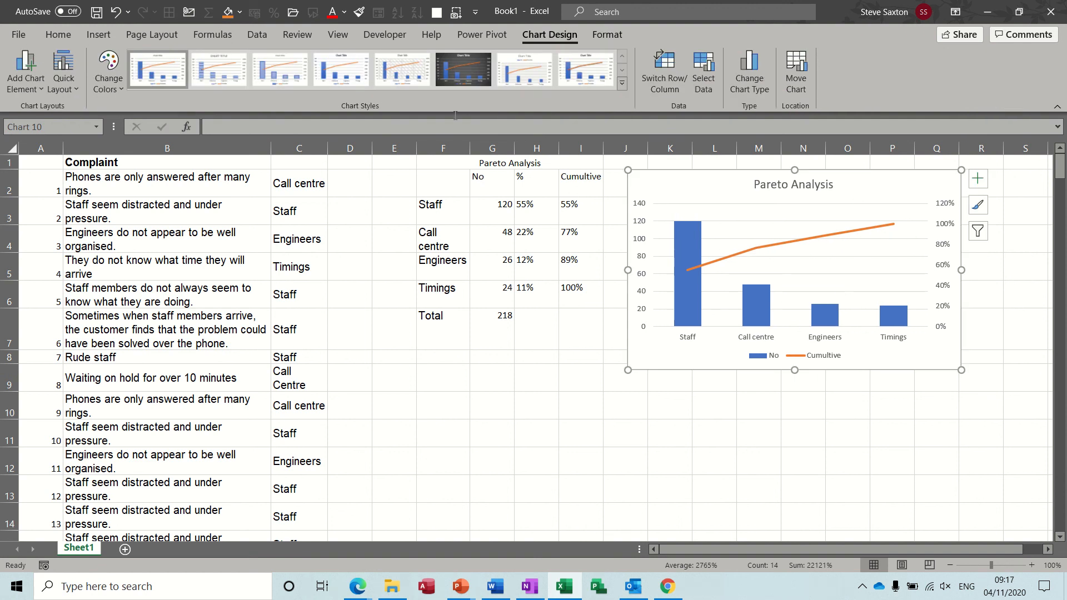
click(99, 35)
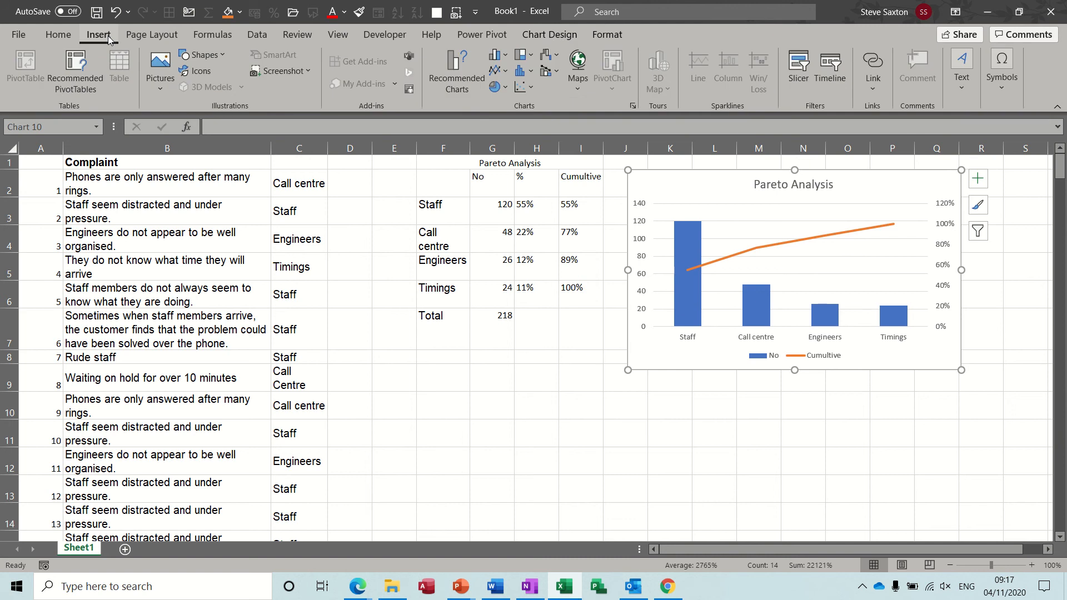
click(223, 59)
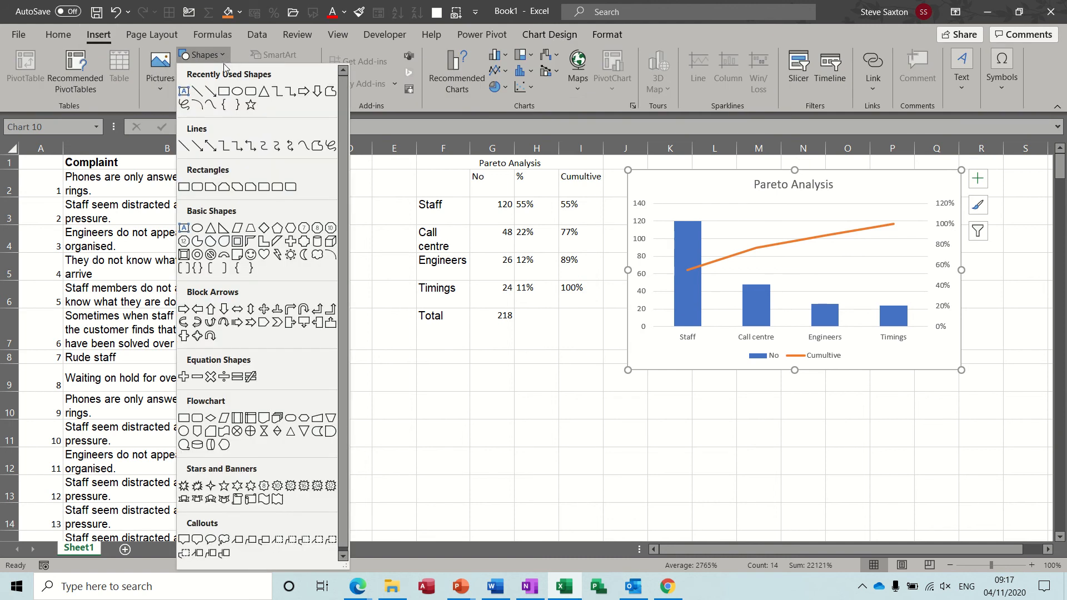
click(200, 95)
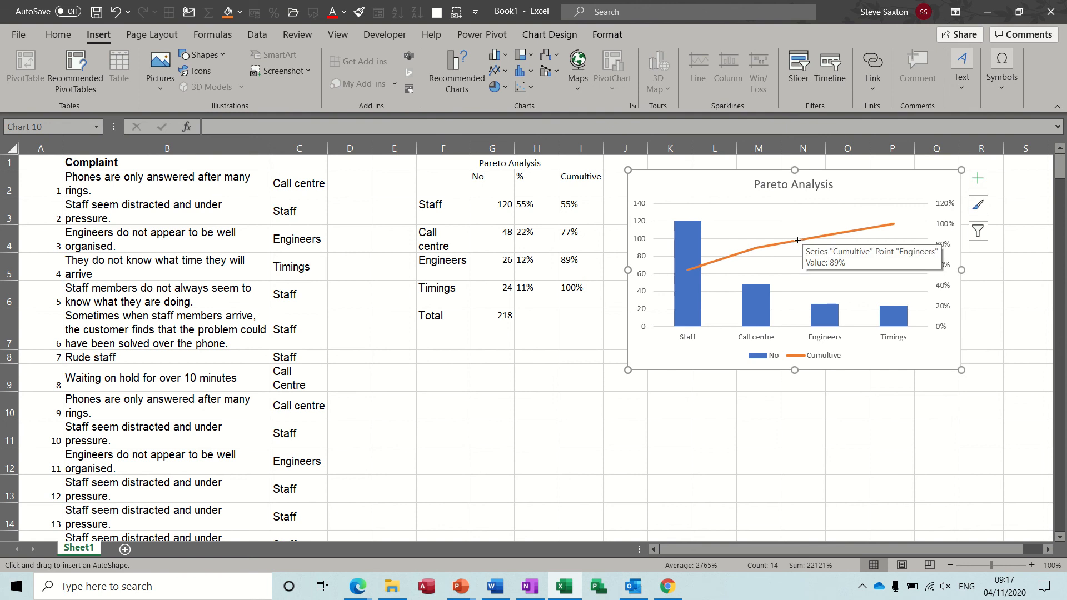
drag(797, 240, 933, 239)
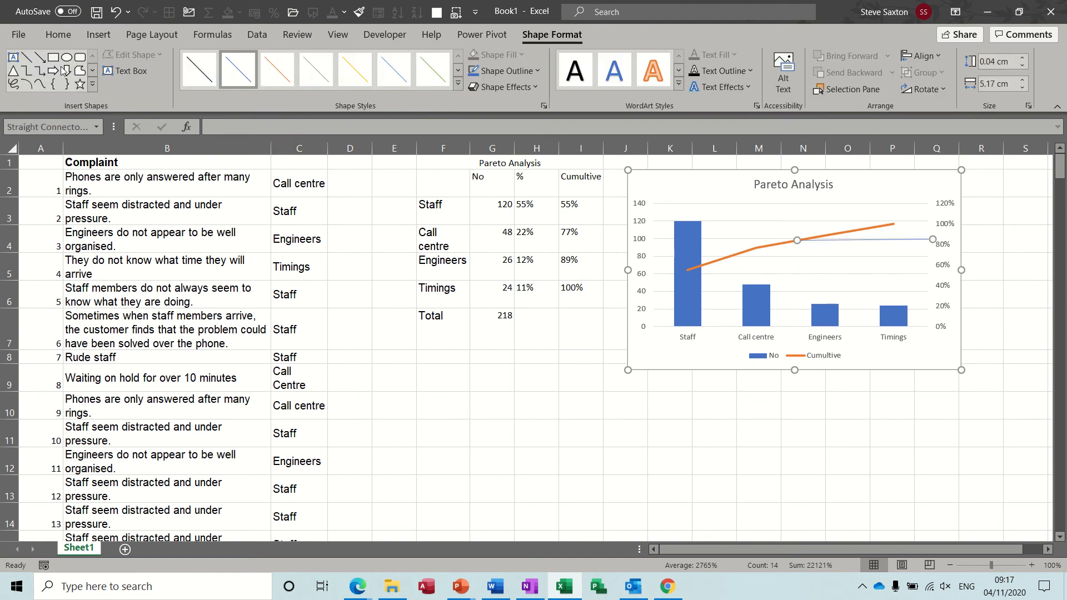
click(26, 57)
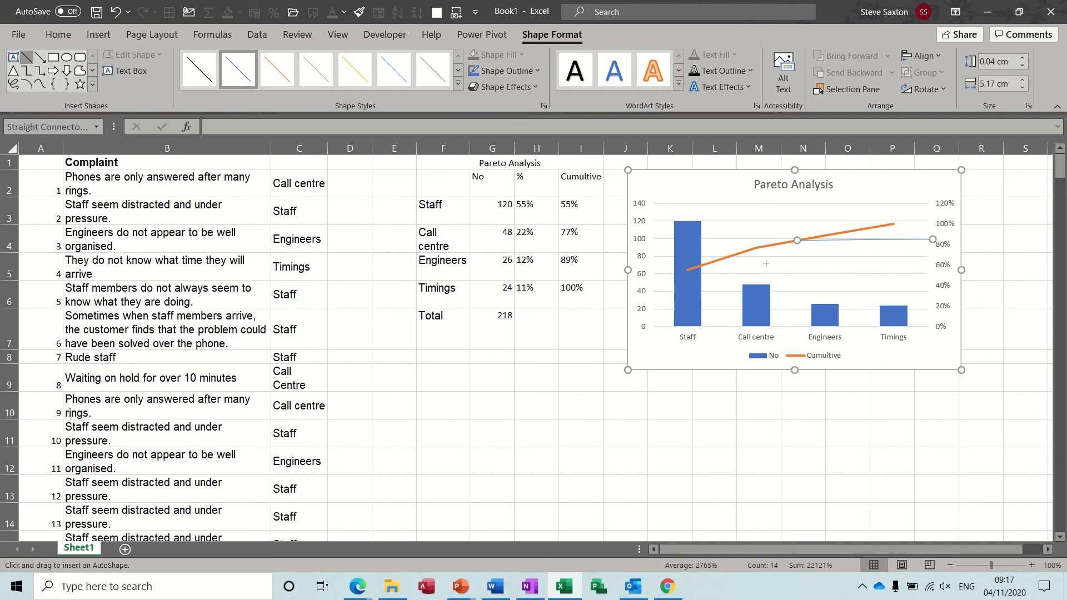
drag(798, 240, 798, 329)
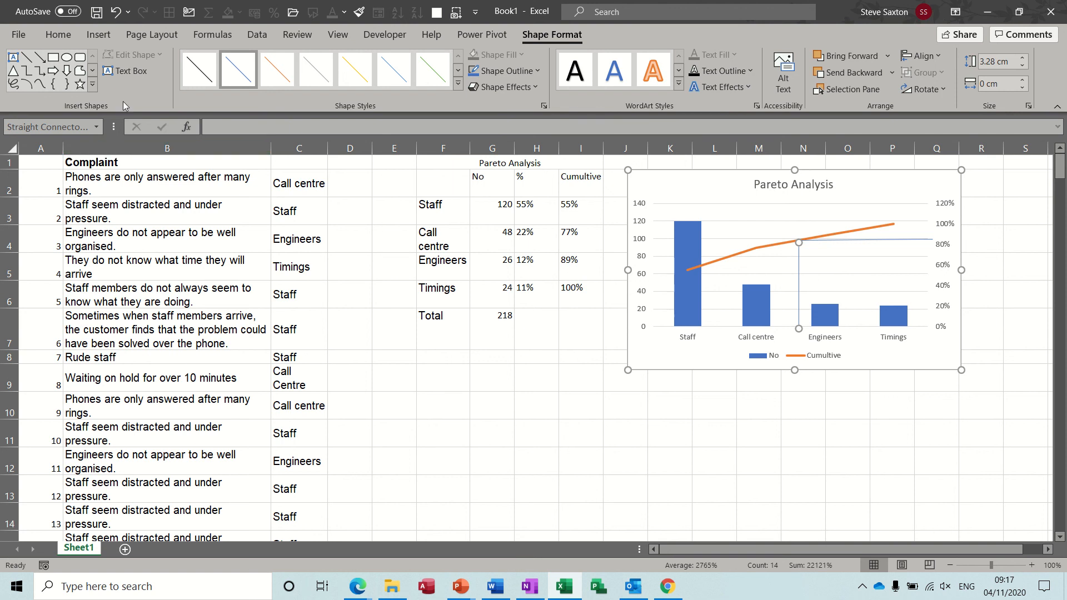
Add a text box reading 80% below the horizontal line in the chart, centred both ways in its box and filled orange.
click(126, 71)
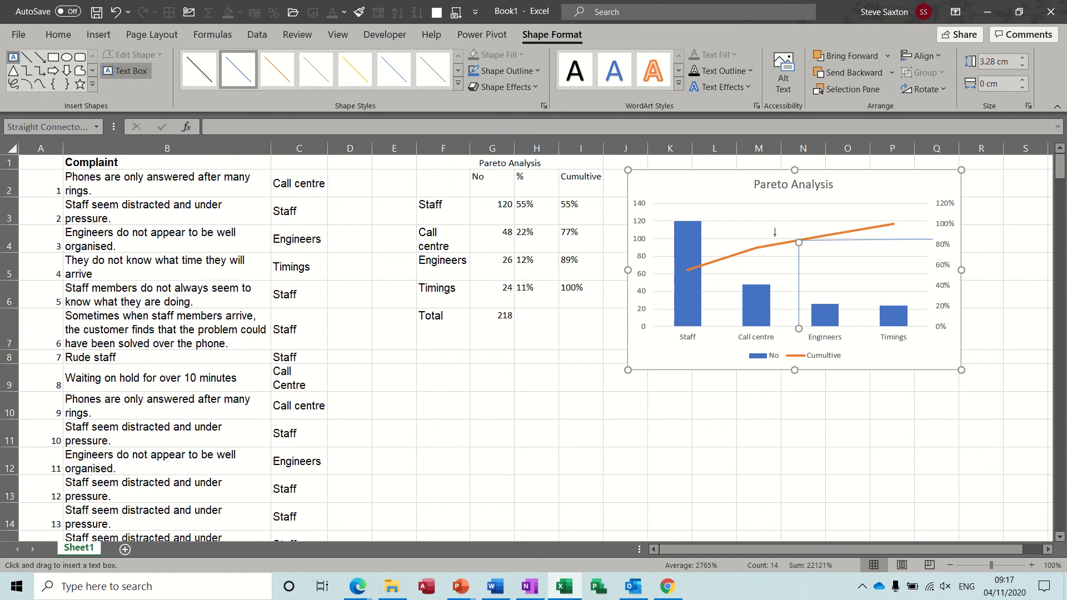
drag(834, 248, 893, 270)
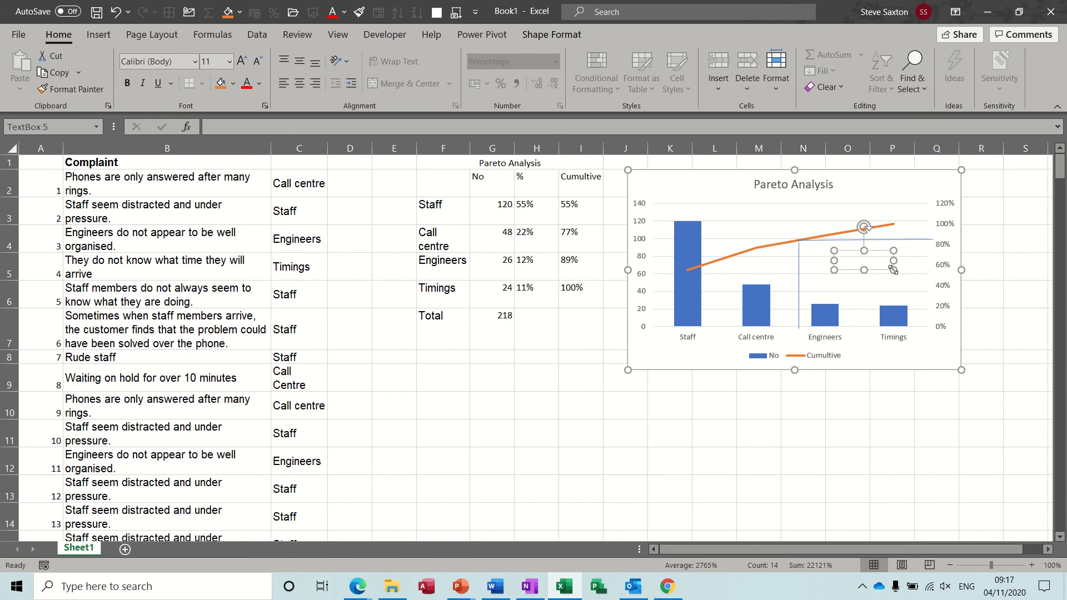
text(80%)
click(300, 85)
click(220, 83)
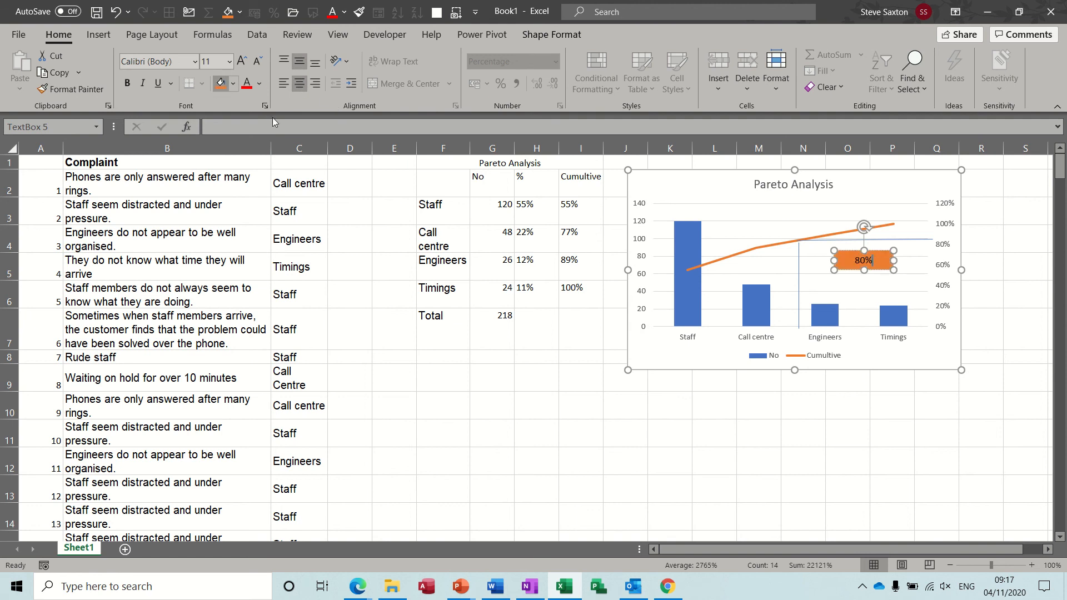
Give the horizontal line running from the cumulative curve to the percentage axis a Dash outline style.
click(799, 276)
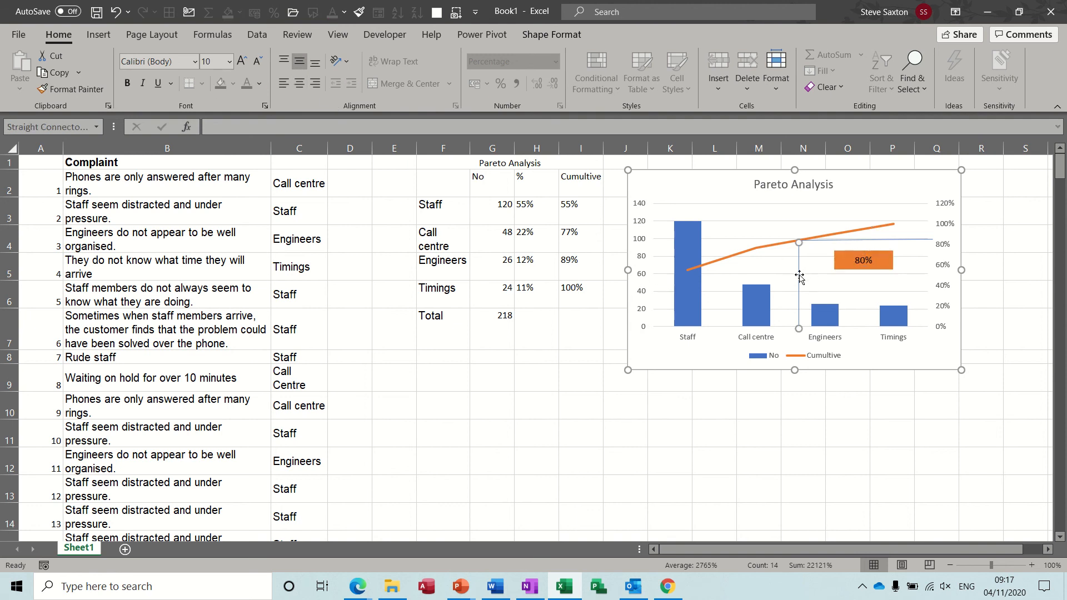
key(Tab)
click(548, 34)
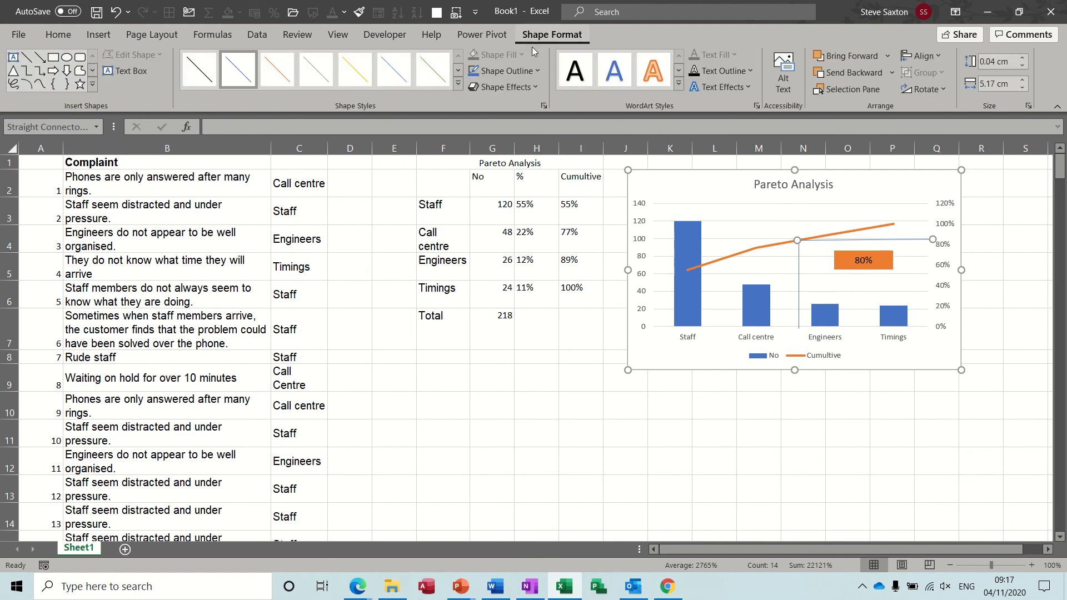
click(536, 71)
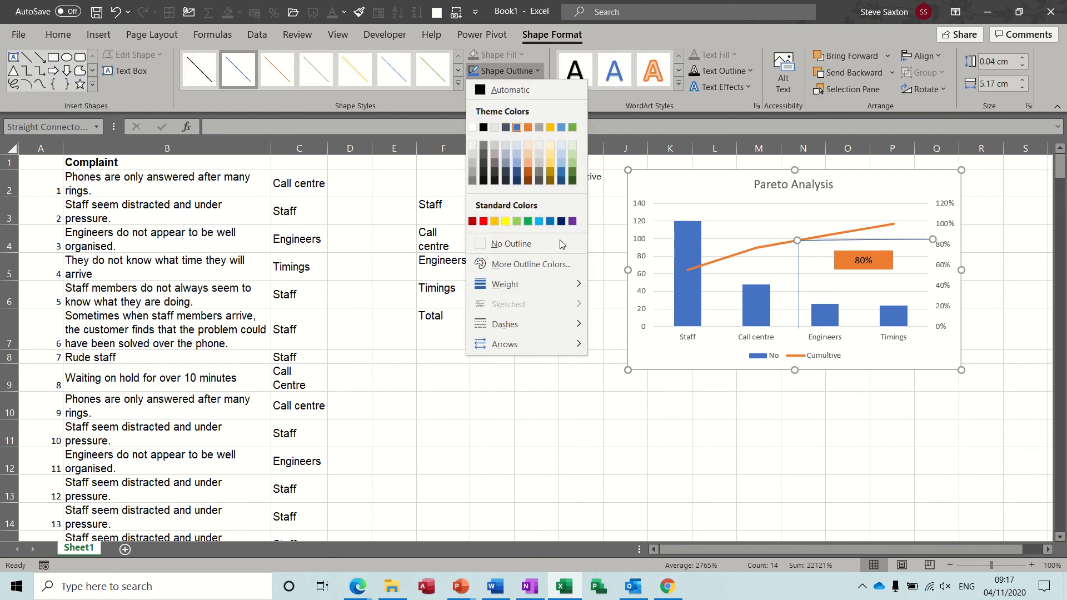
mouse_move(571, 327)
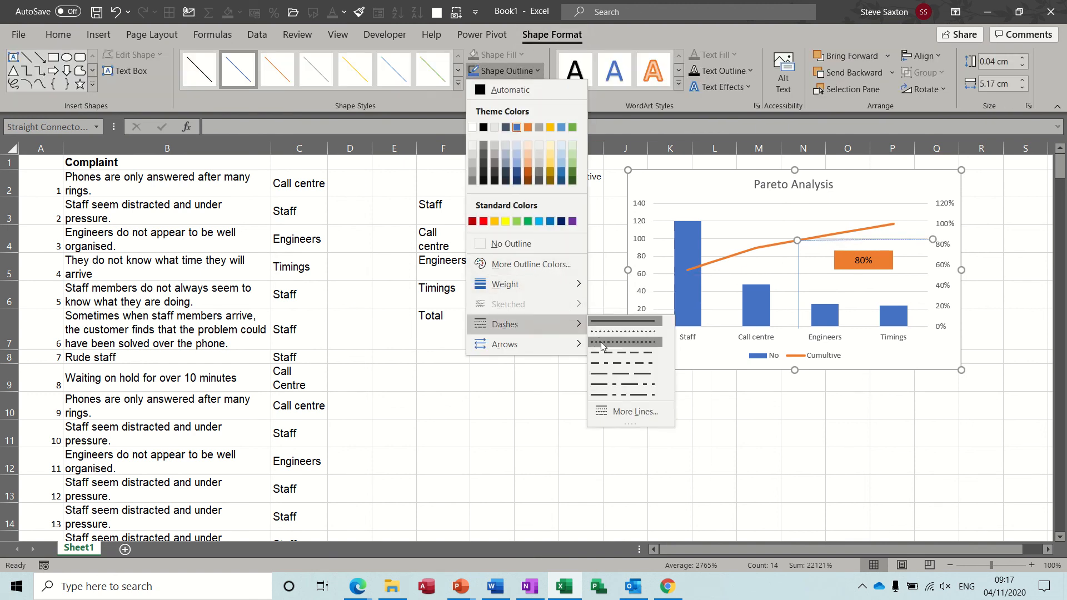
click(606, 352)
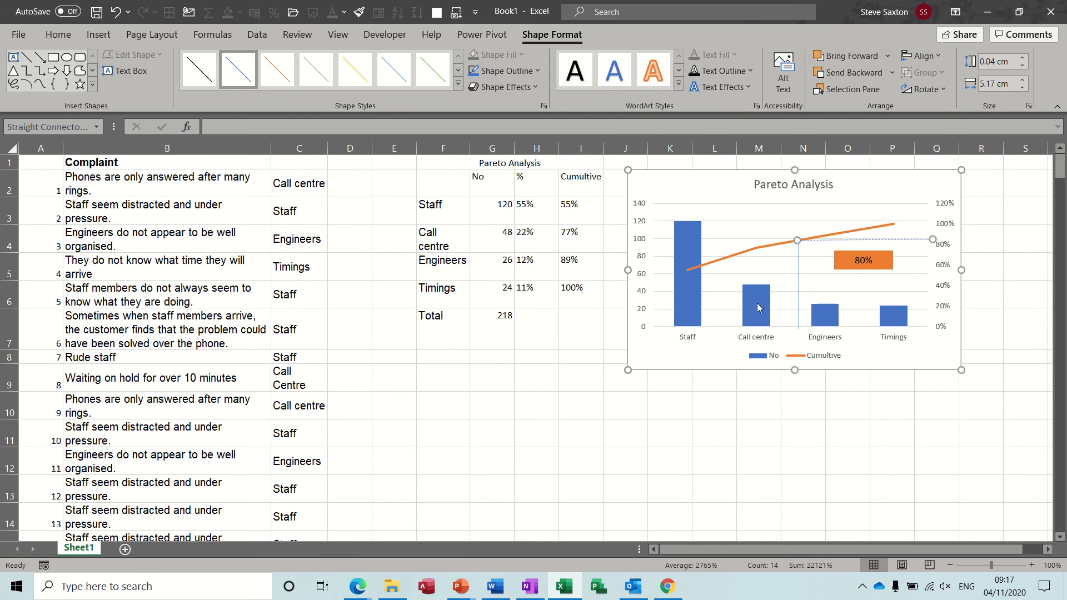
Apply the same Dash outline style to the vertical line before Engineers, and deselect the chart.
click(799, 281)
click(532, 70)
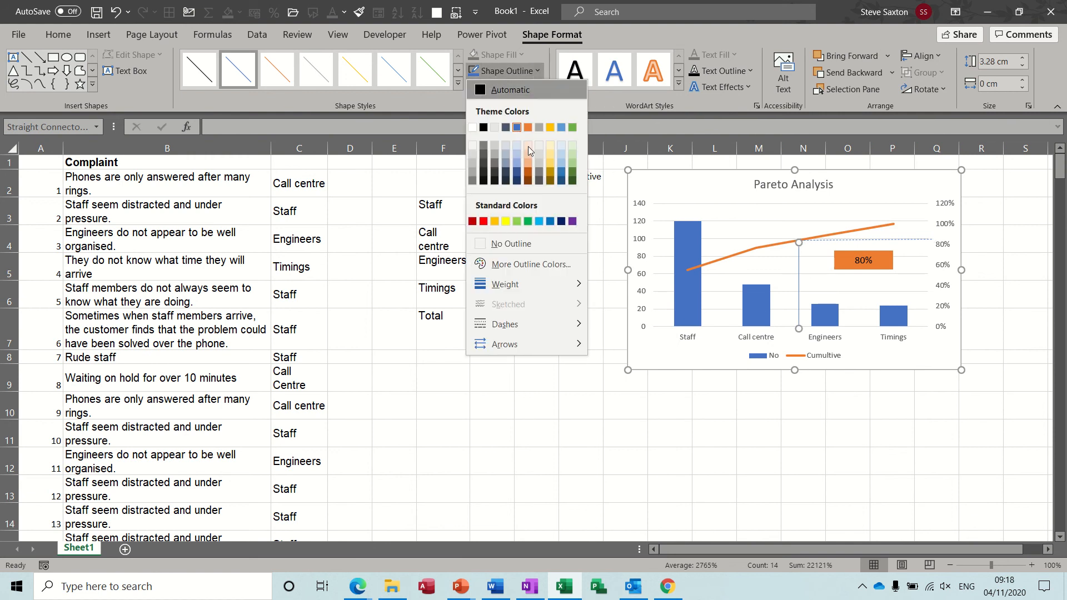
mouse_move(526, 322)
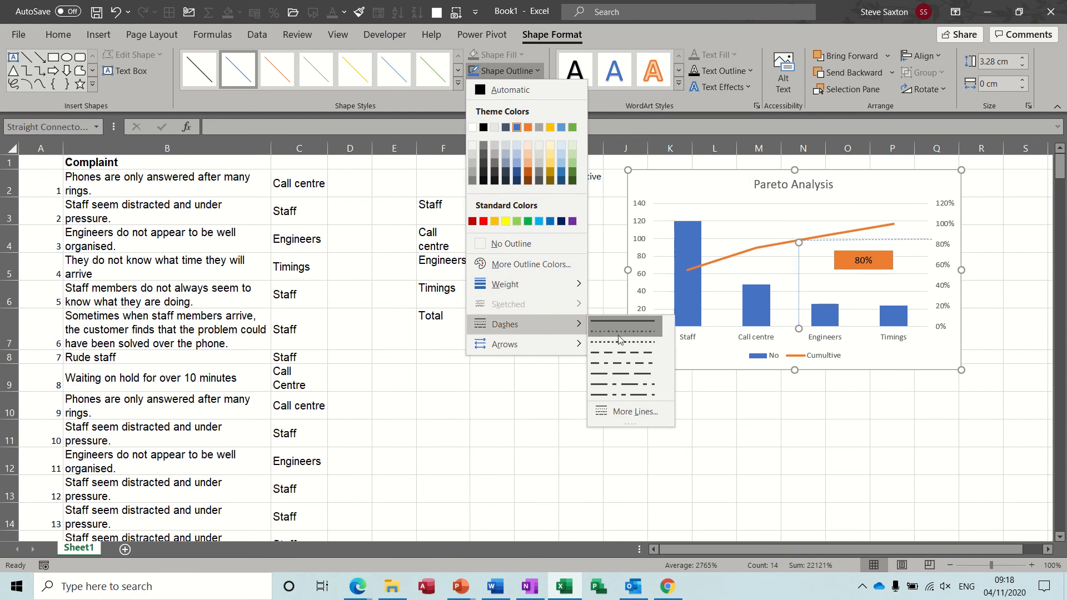
click(624, 354)
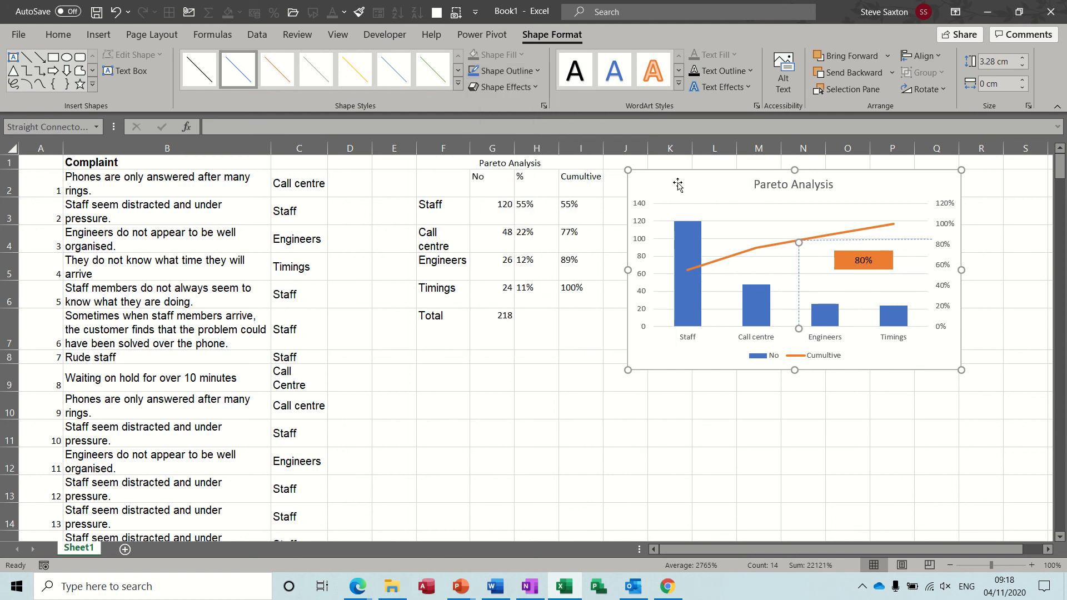
click(550, 372)
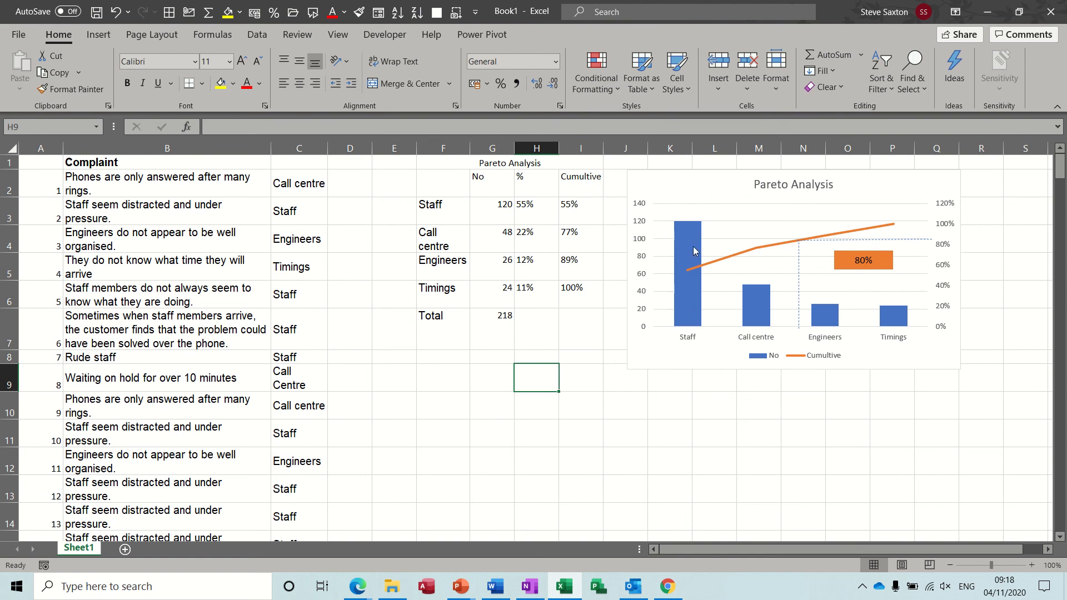
click(489, 382)
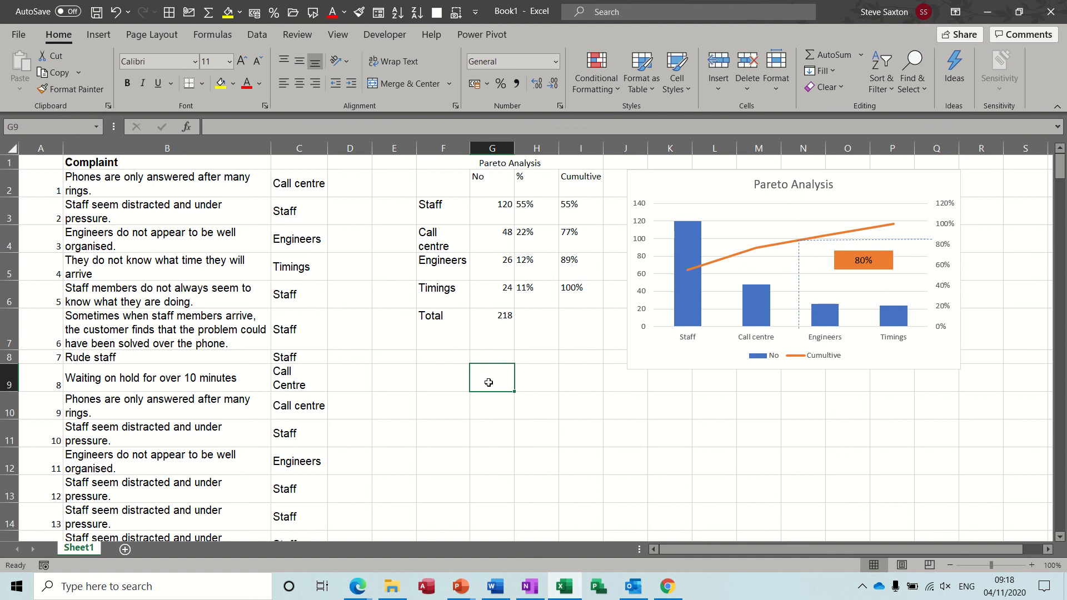